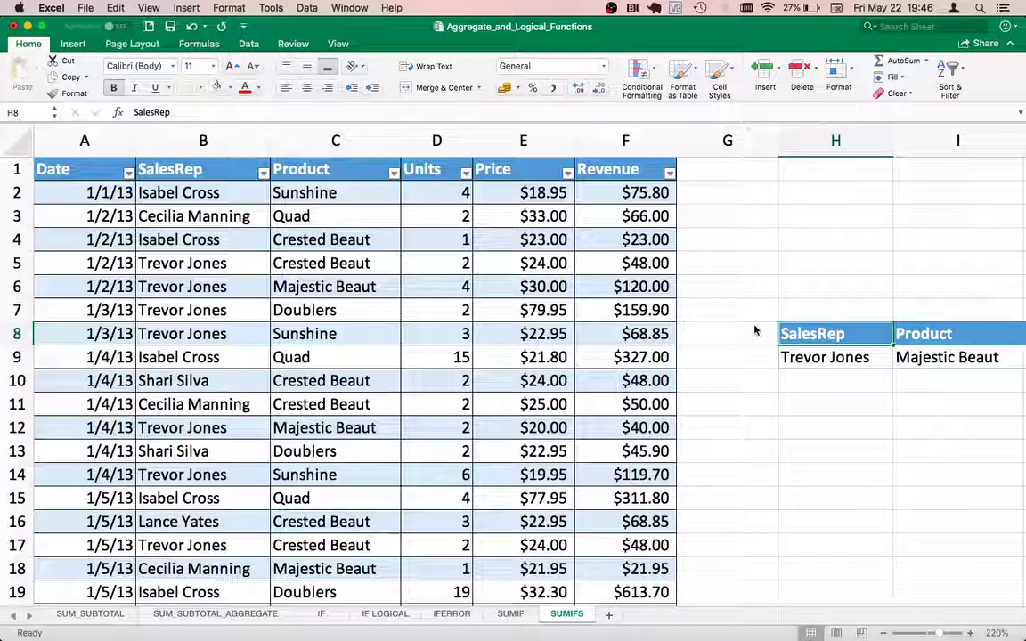
- Examine the columns of the sales table and the summary headers SalesRep, Product and Revenue along row 8
key("Tab")
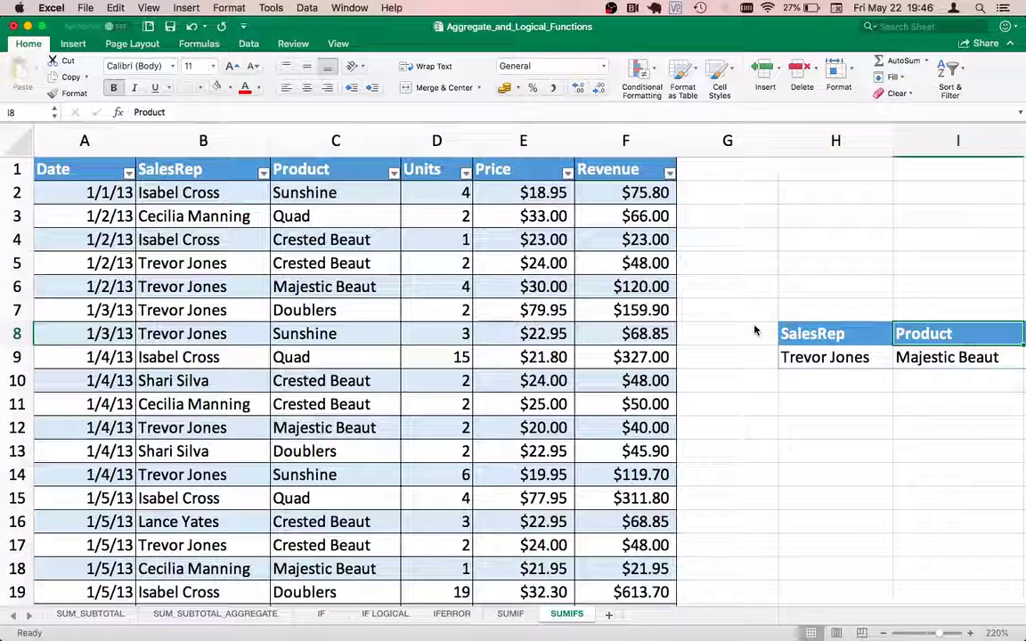
key("Tab")
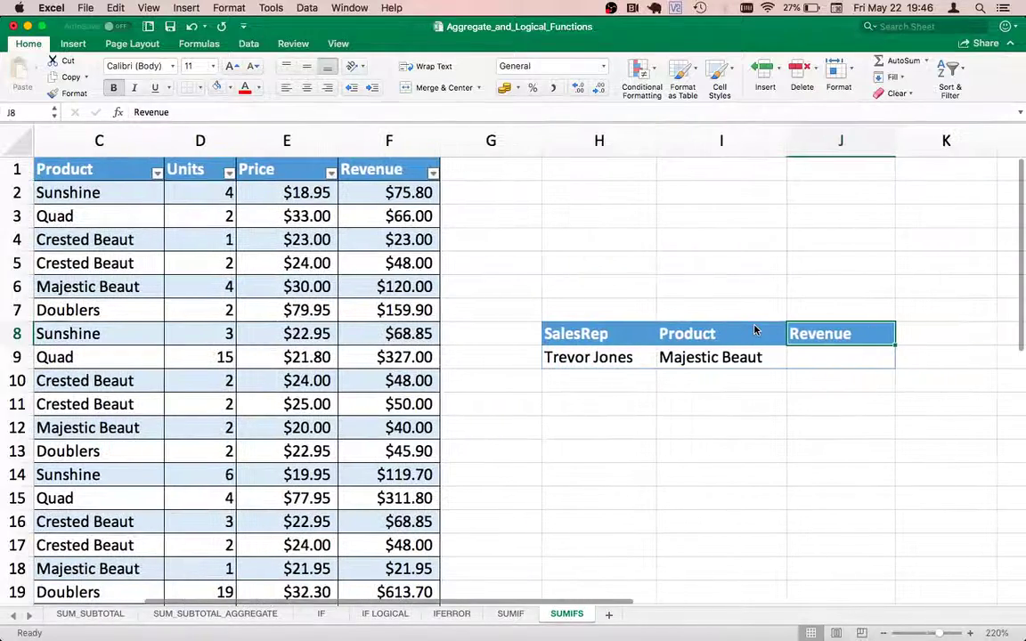
key("Left")
key("Left")
key("Left")
key("Left")
key("Left")
key("Left")
key("Left")
key("Left")
key("Left")
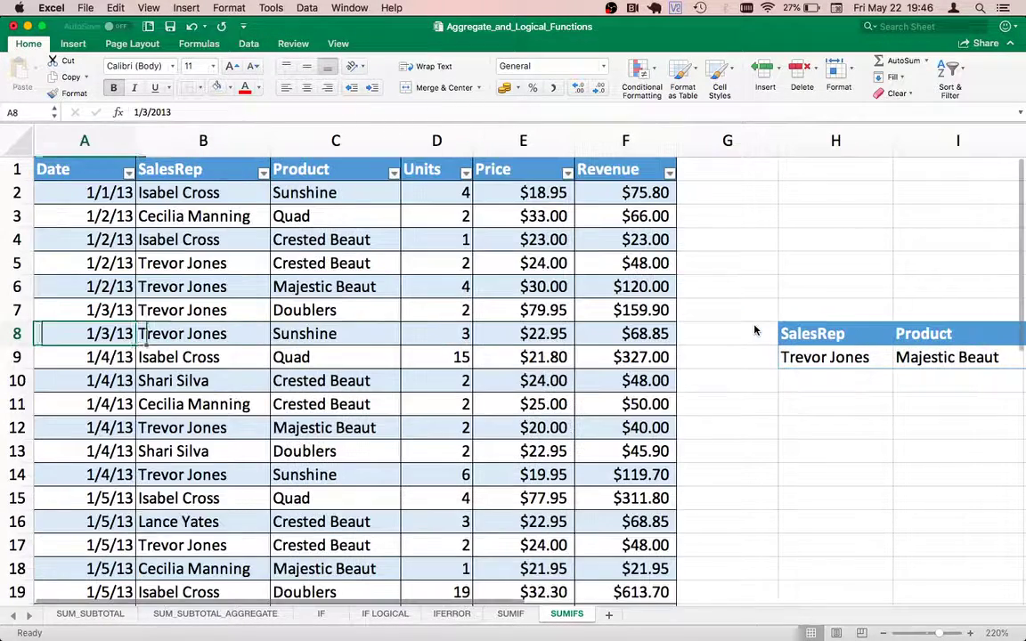
key("Right")
key("Right")
key("Right")
key("Right")
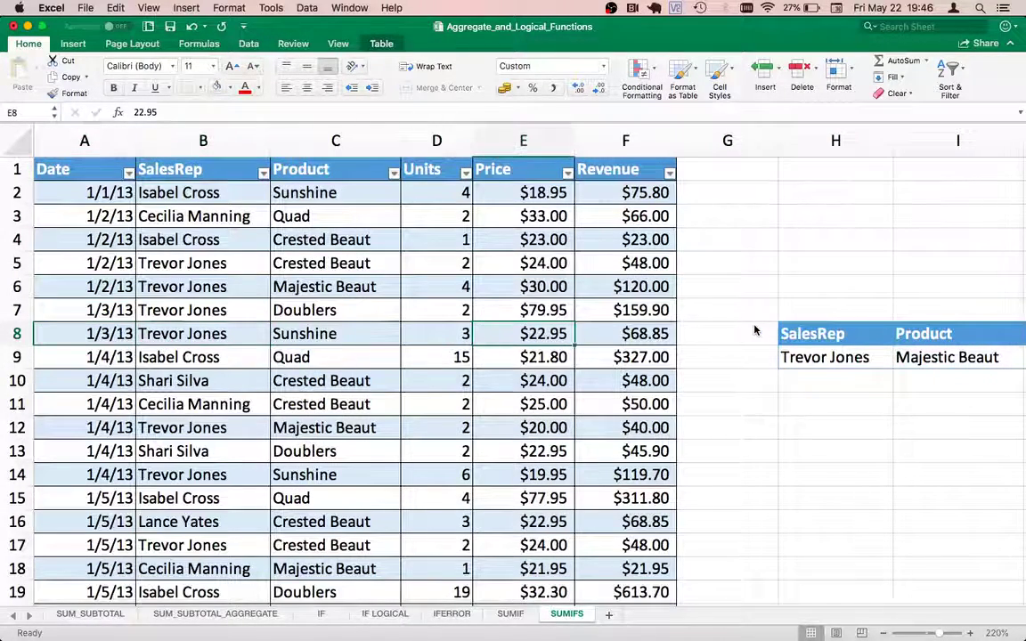
key("Right")
key("Right")
key("Right")
key("Right")
key("Right")
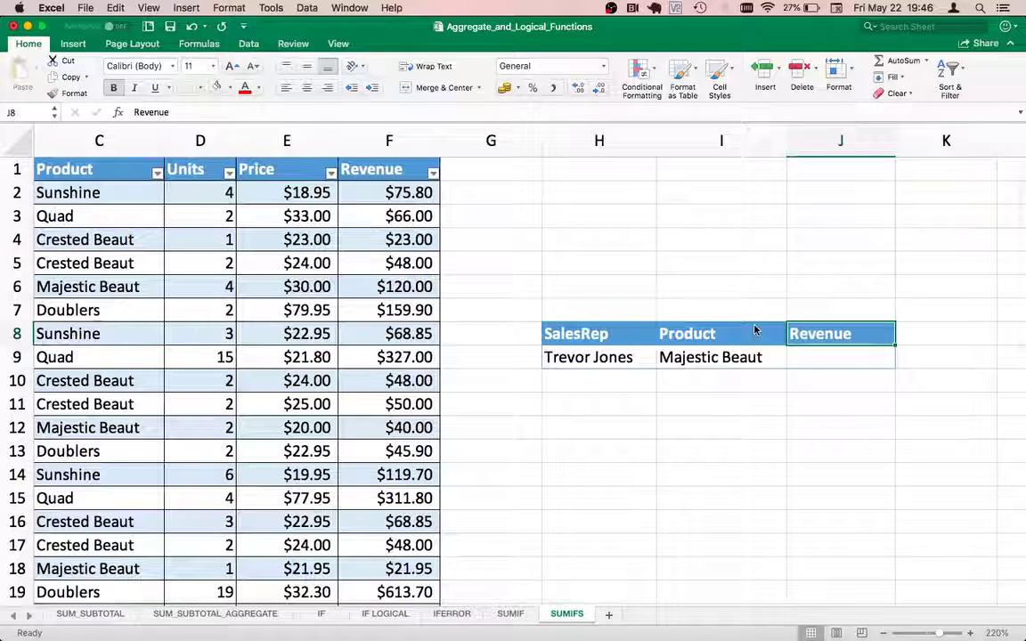
- Review the summary block H8:J9, checking its headers, the sales rep and product criteria, and the Revenue cell
key("Down")
key("Up")
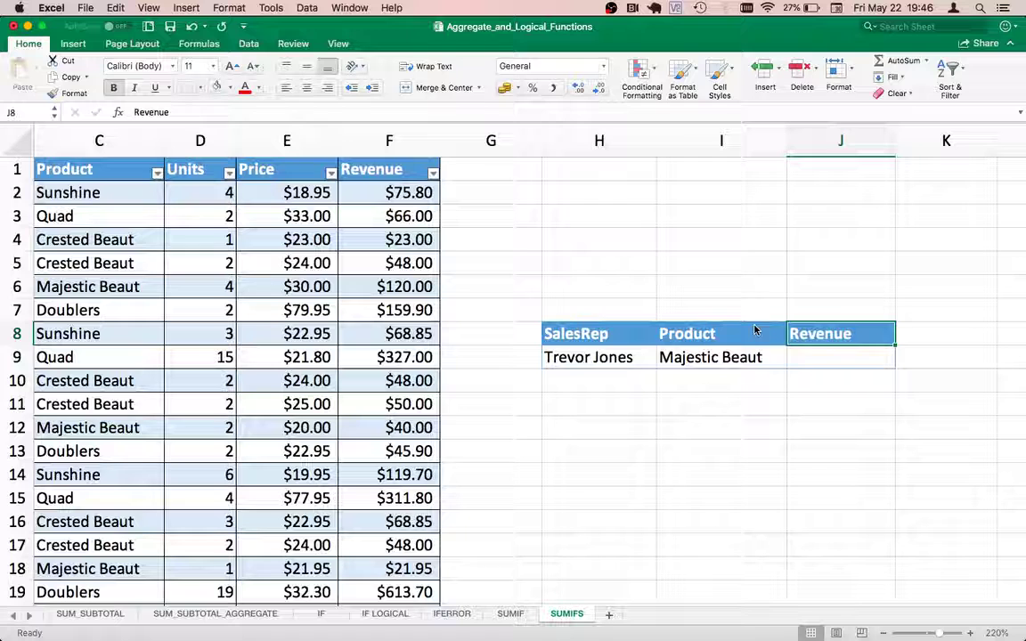
left_click(820, 356)
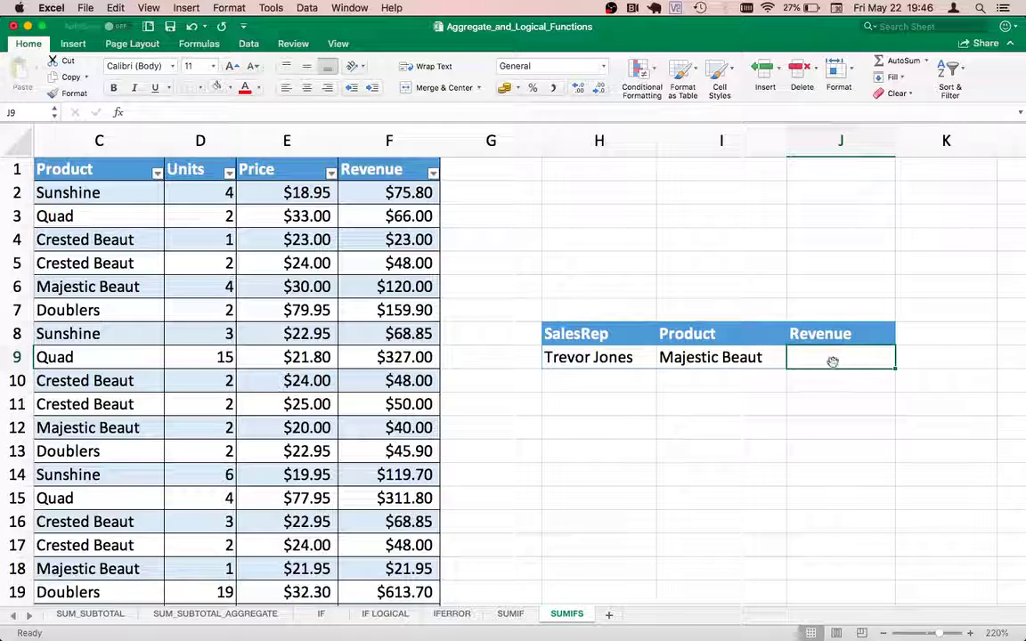
left_click(599, 337)
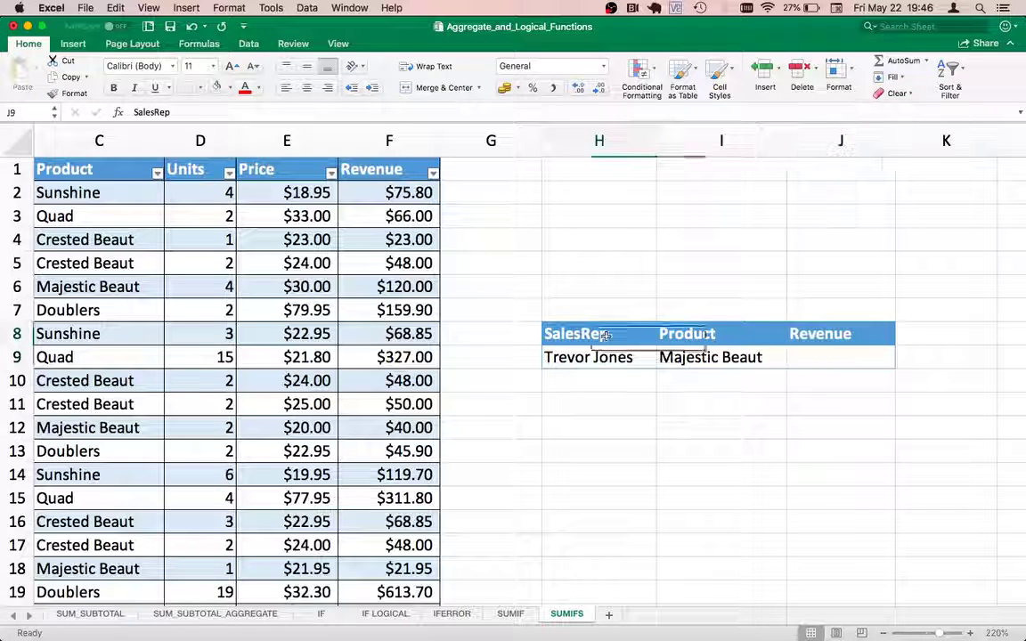
left_click(708, 334)
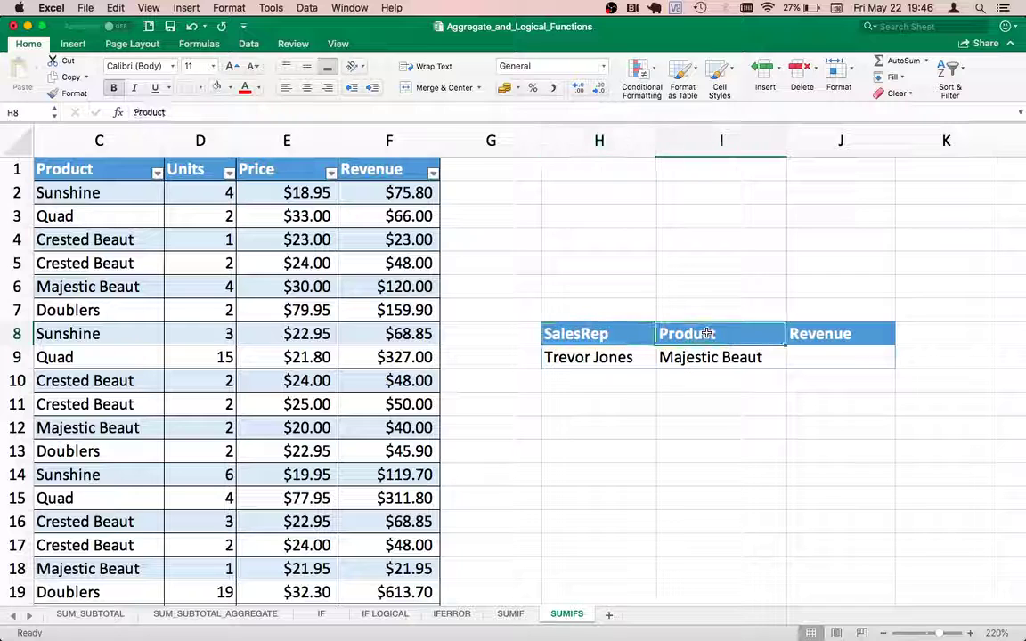
left_click(581, 358)
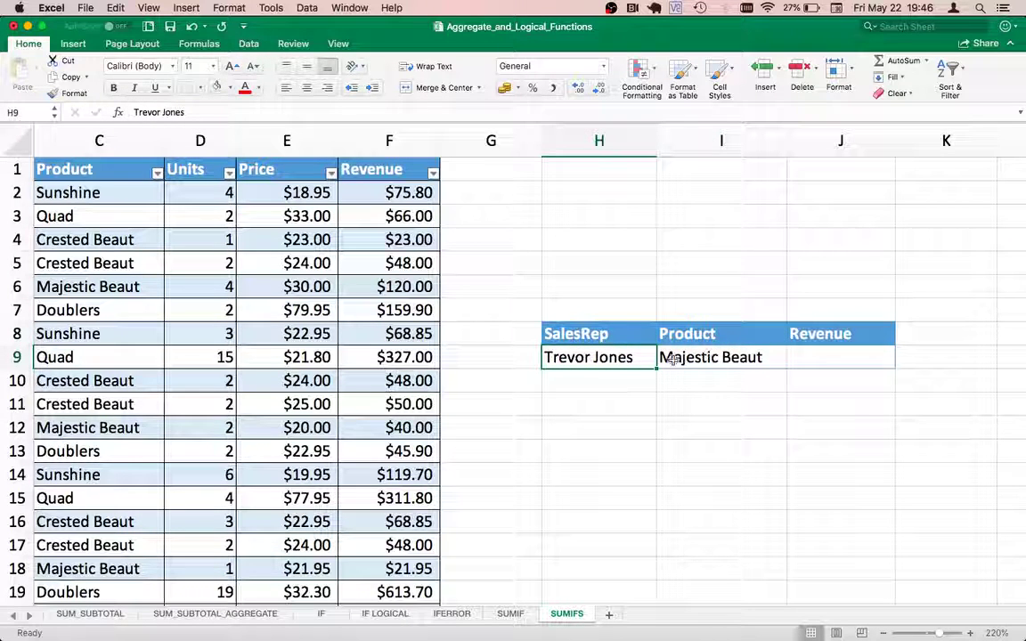
left_click(866, 362)
left_click(600, 360)
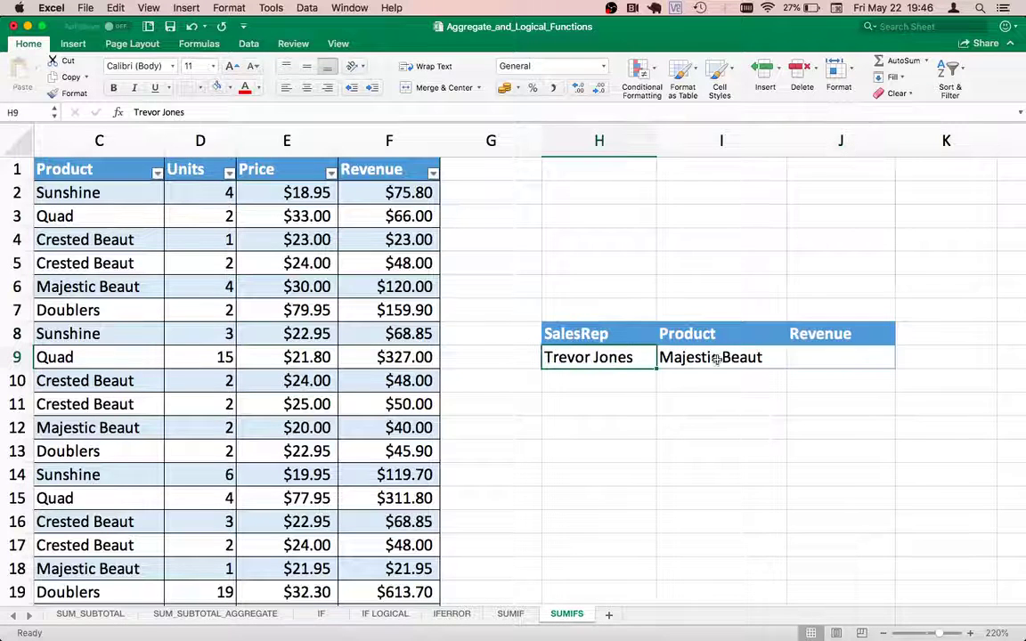
left_click(717, 359)
- Start a SUMIFS formula in cell J9, under the summary's Revenue header
left_click(829, 360)
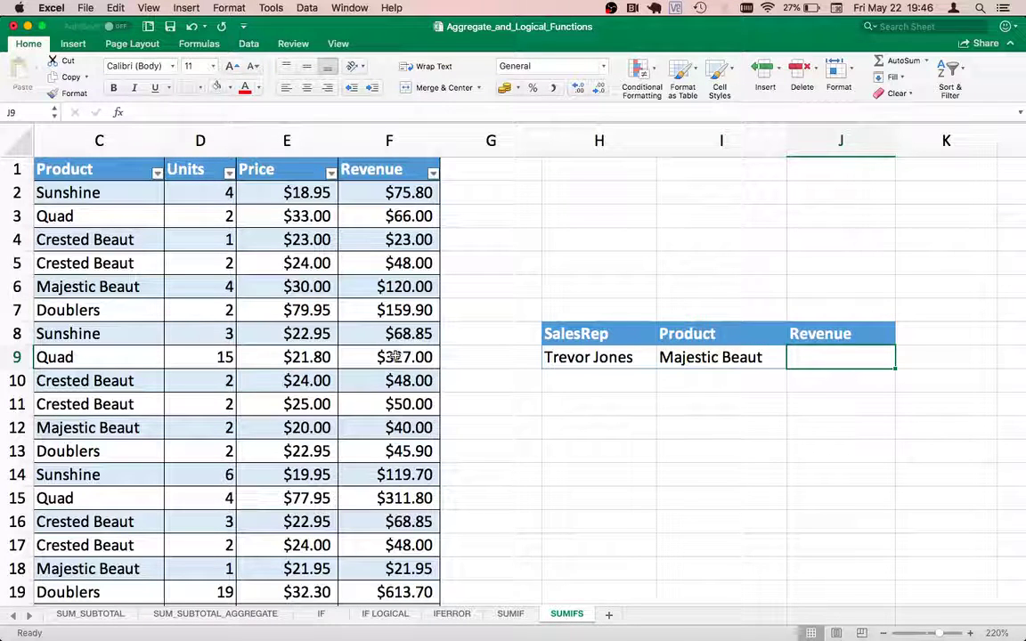
scroll(766, 432, "right", 3)
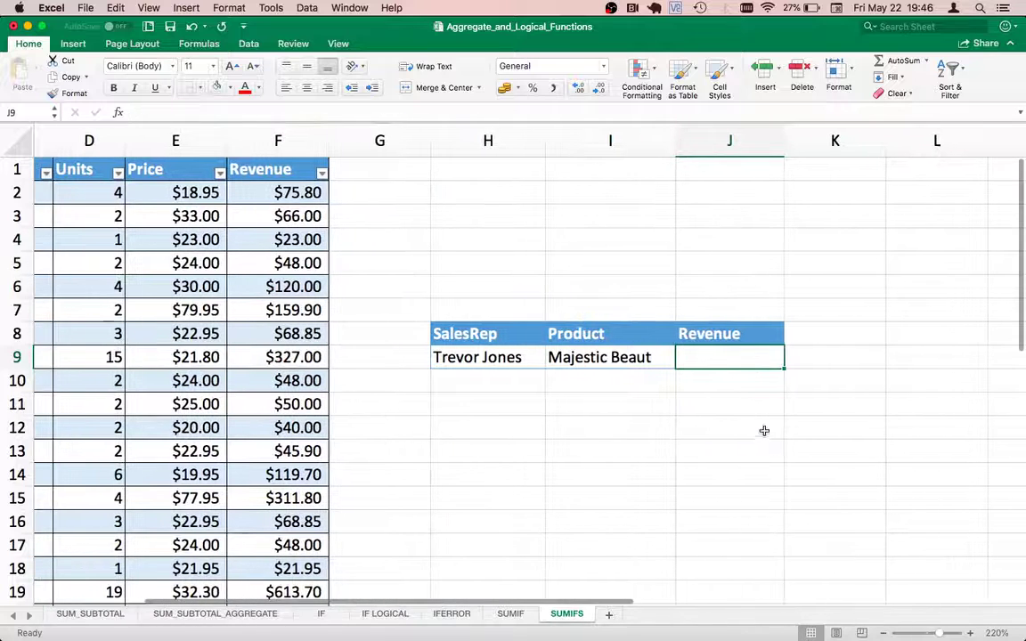
type("=")
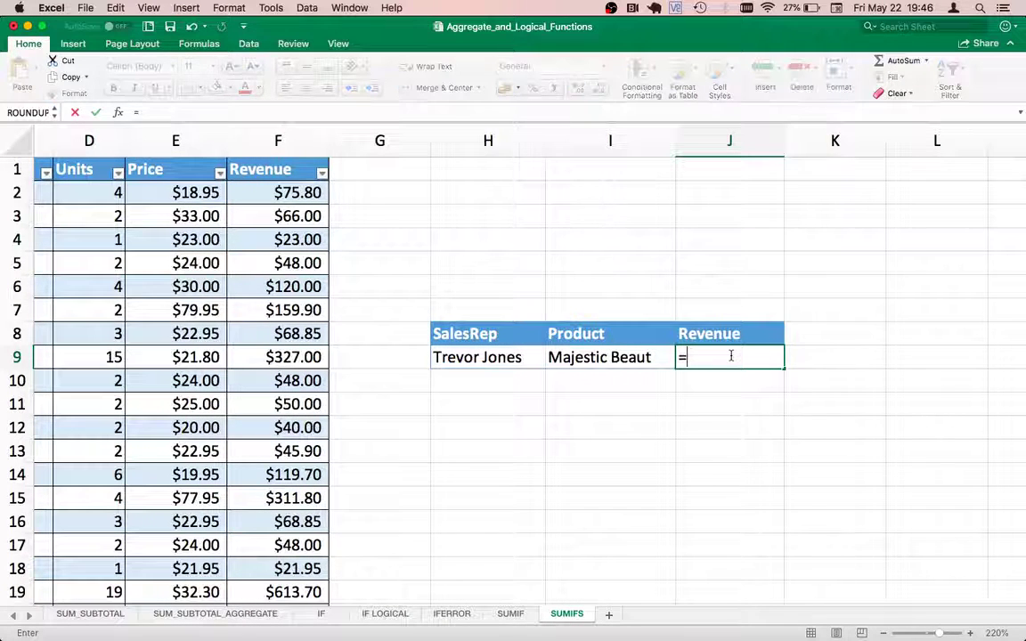
type("sum")
key("BackSpace")
key("BackSpace")
key("BackSpace")
type("SU")
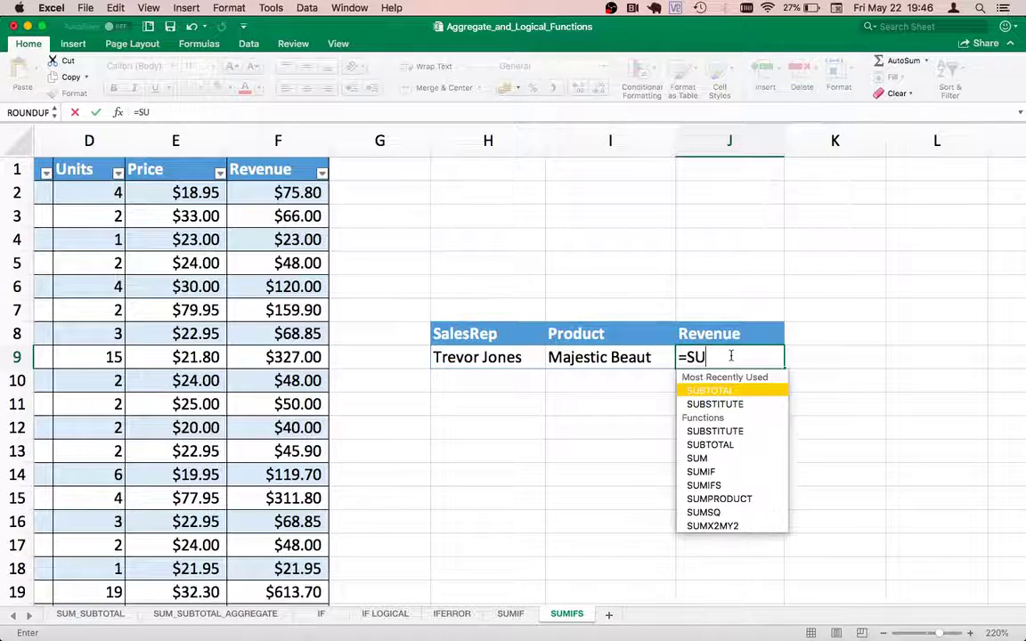
type("MIFS")
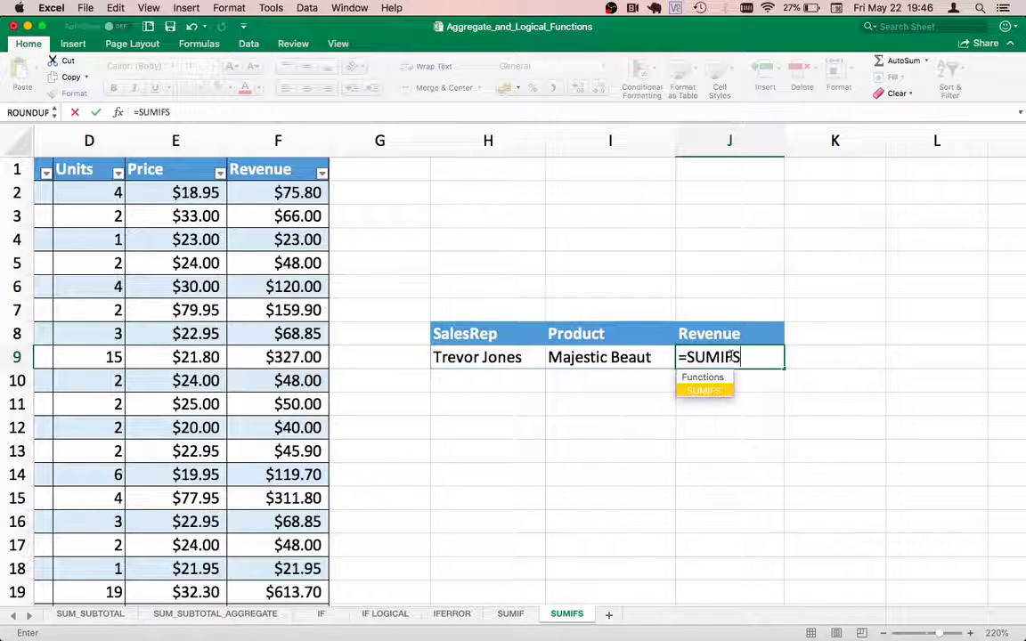
scroll(792, 366, "right", 3)
scroll(793, 366, "right", 2)
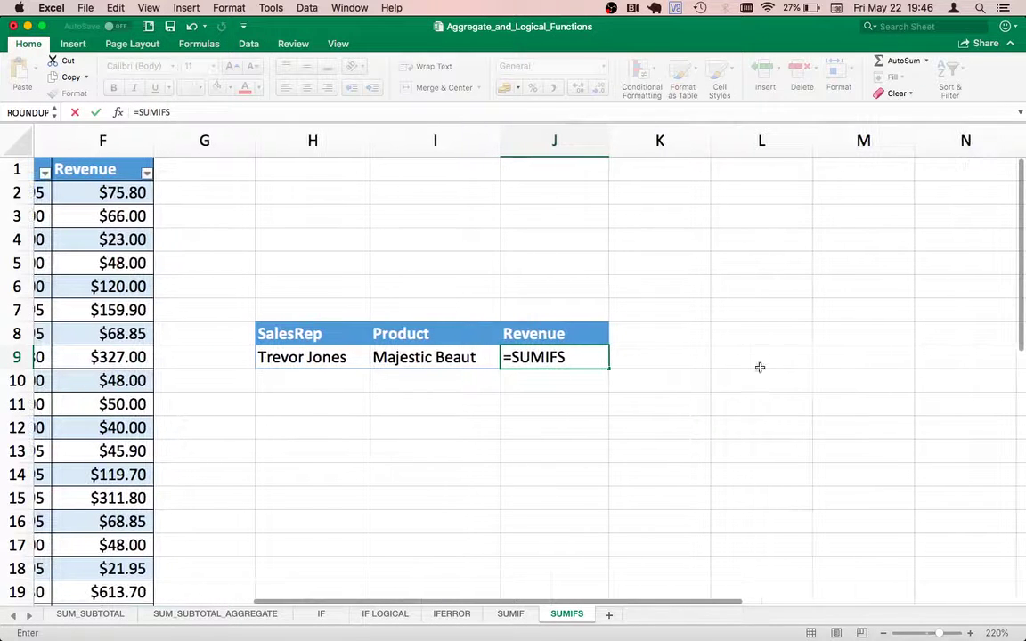
left_click(572, 358)
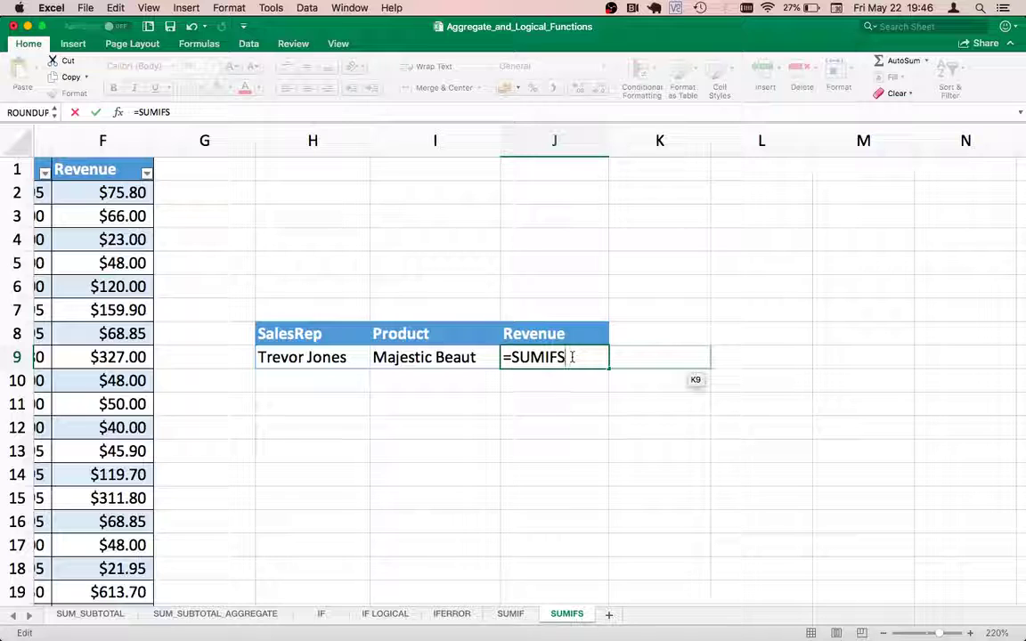
type("(")
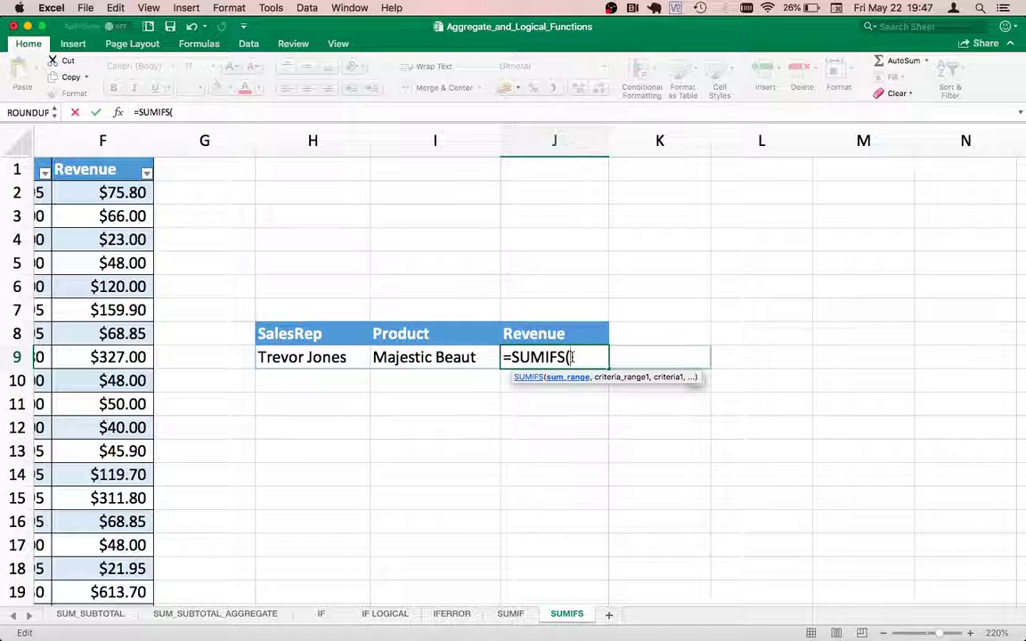
- Enter Table7[Revenue] as the sum range of the SUMIFS formula, followed by a comma
type("T")
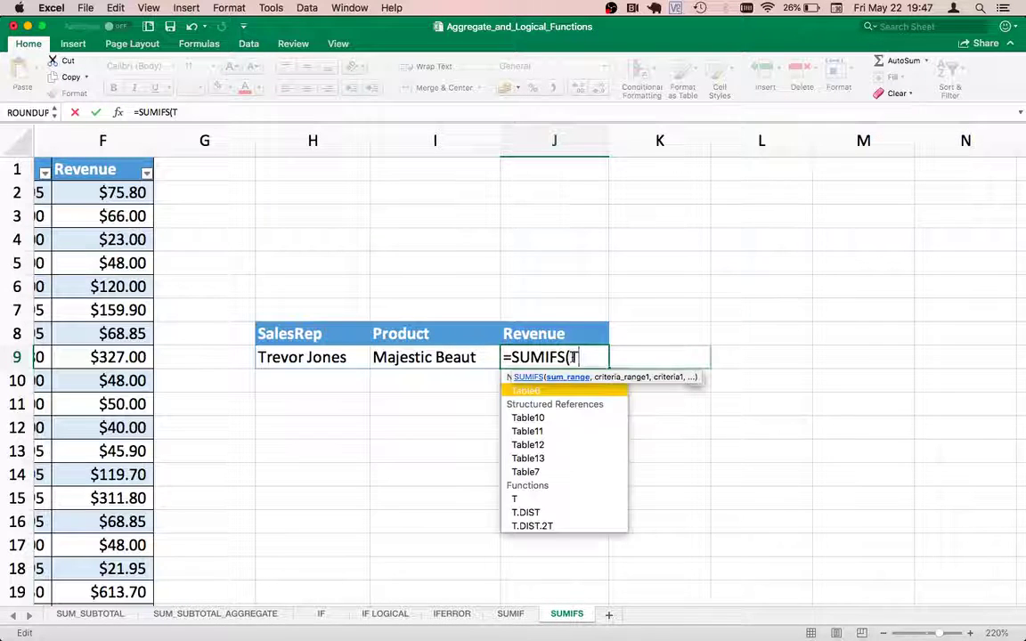
double_click(539, 473)
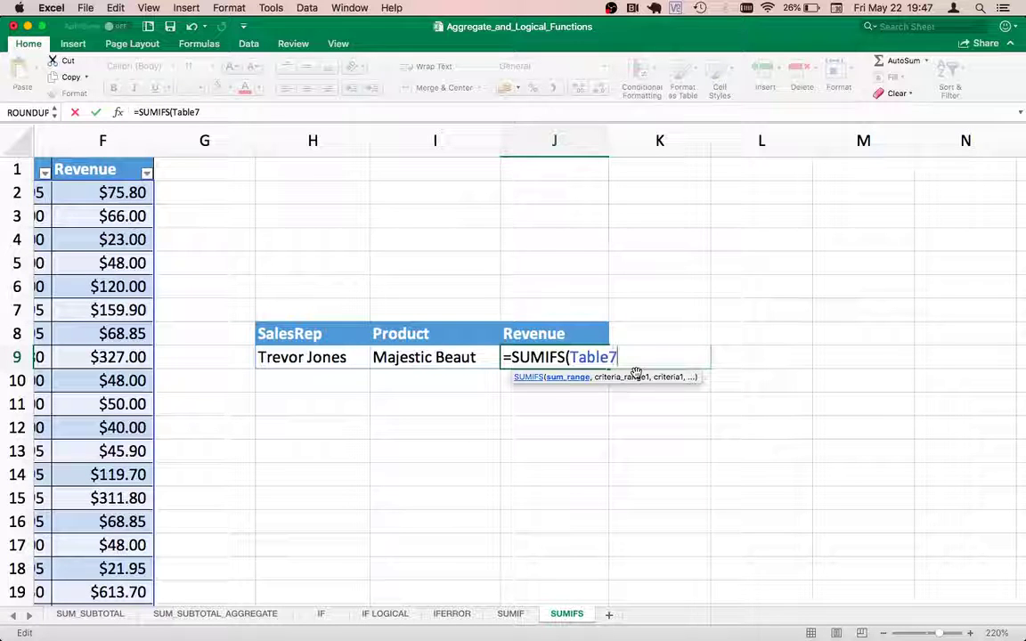
scroll(101, 321, "left", 4)
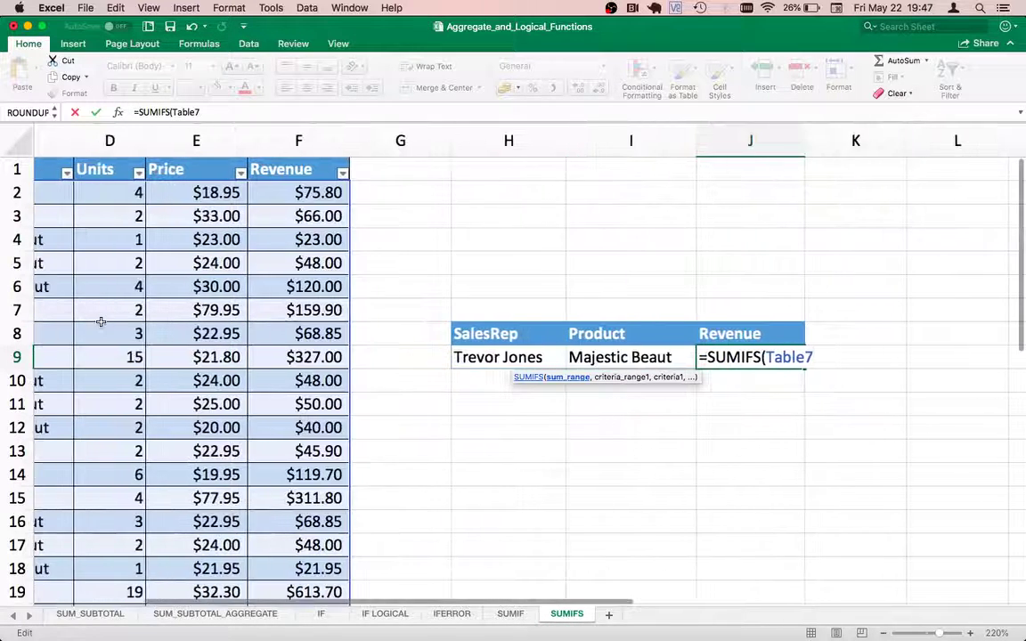
scroll(100, 321, "right", 5)
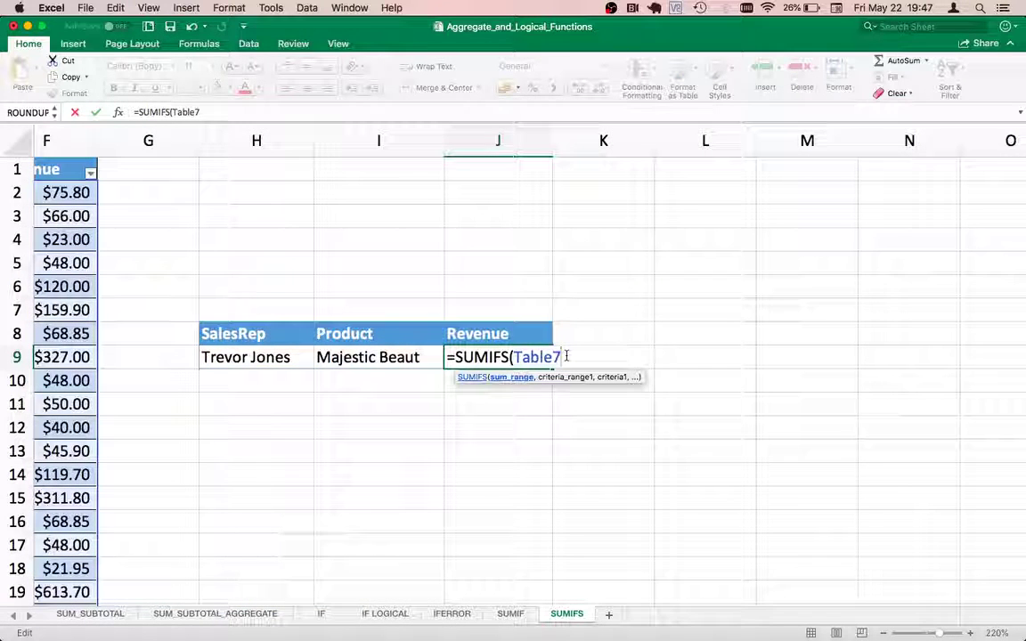
type("[REVN")
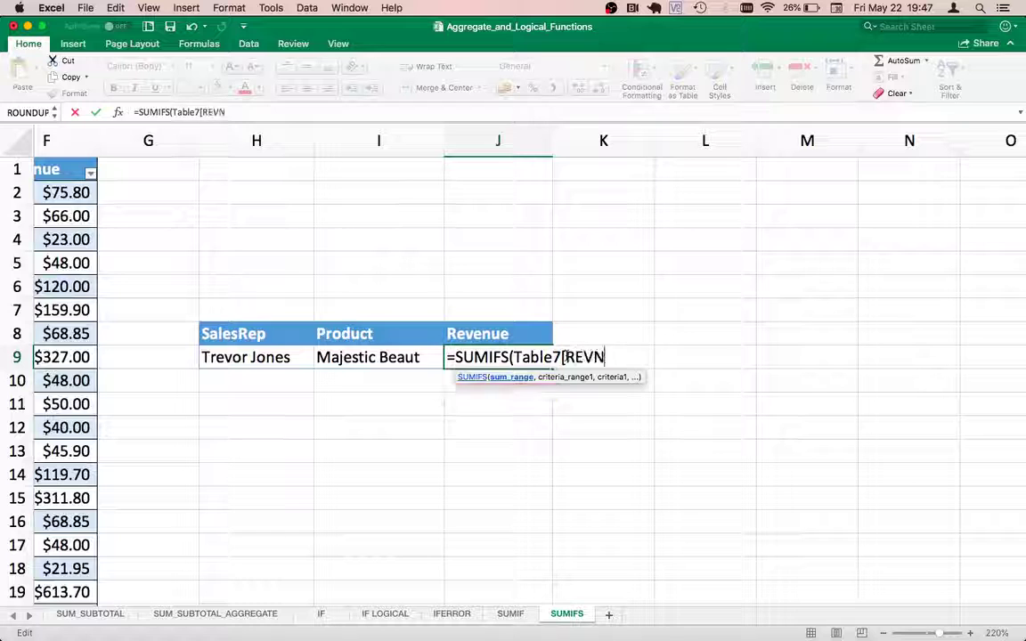
key("BackSpace")
key("BackSpace")
key("BackSpace")
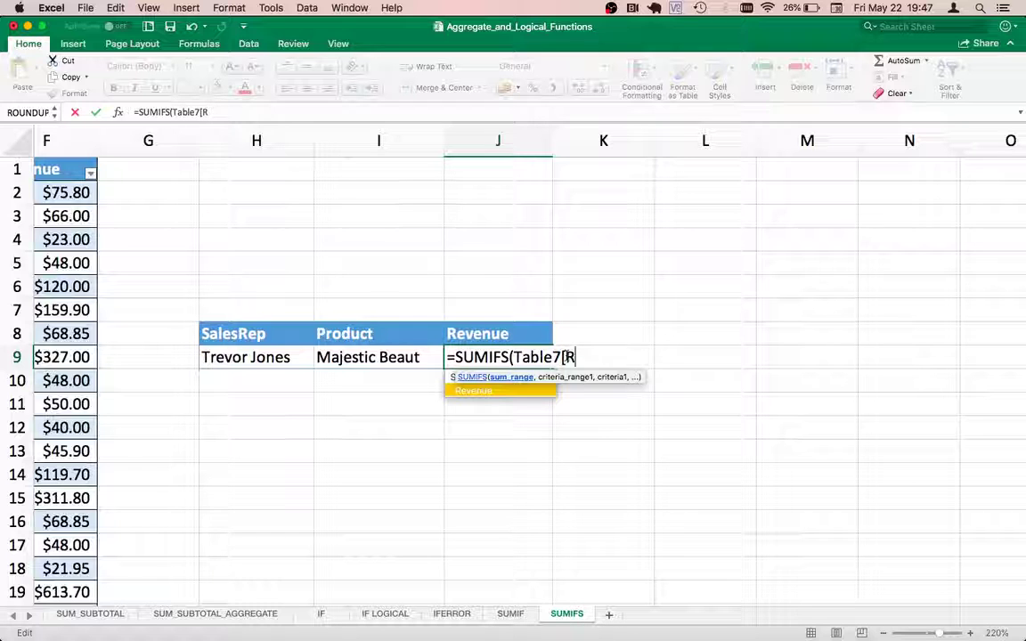
double_click(524, 392)
type("]")
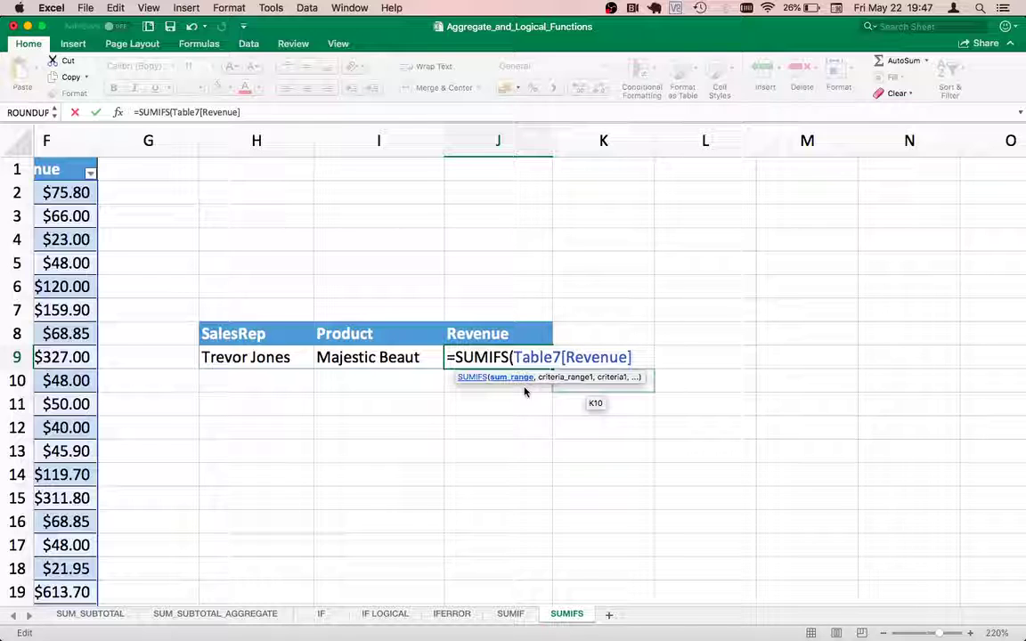
type(",")
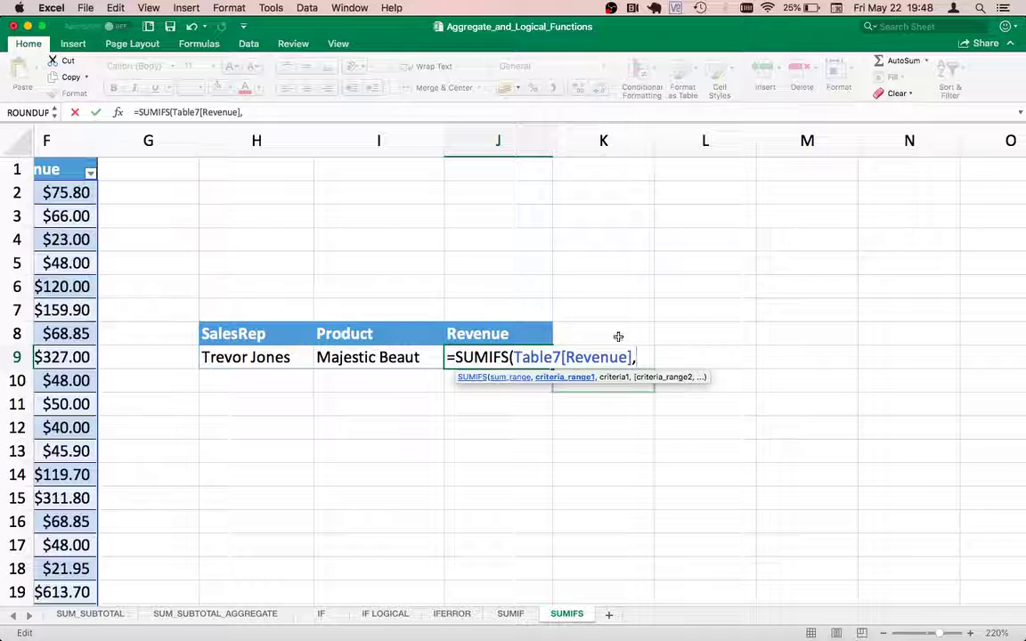
- Add Table7[SalesRep] as the first criteria range and cell H9 as its criterion, followed by a comma
type("T")
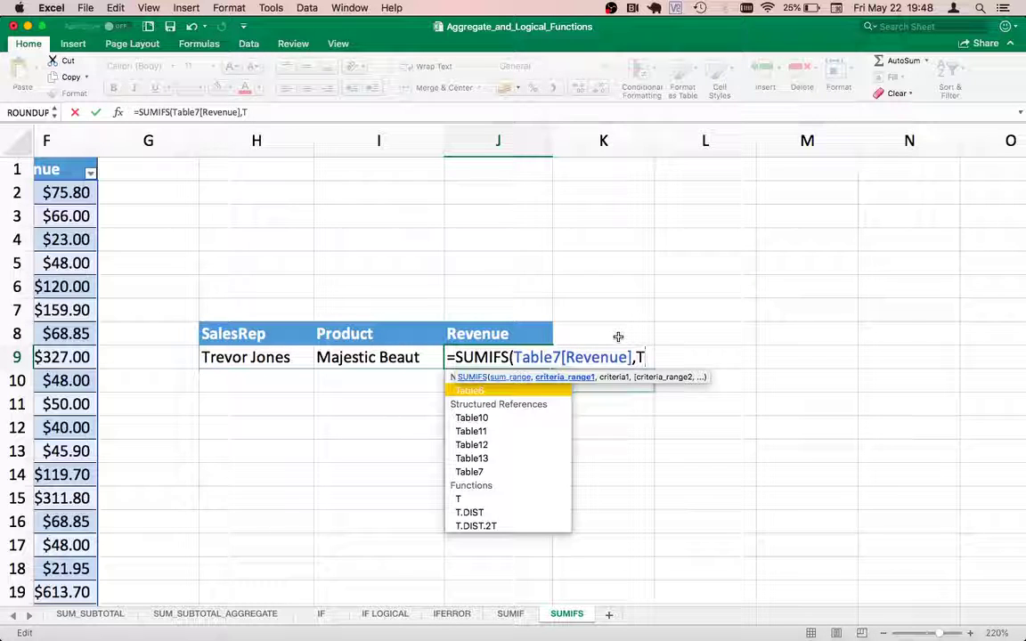
double_click(506, 475)
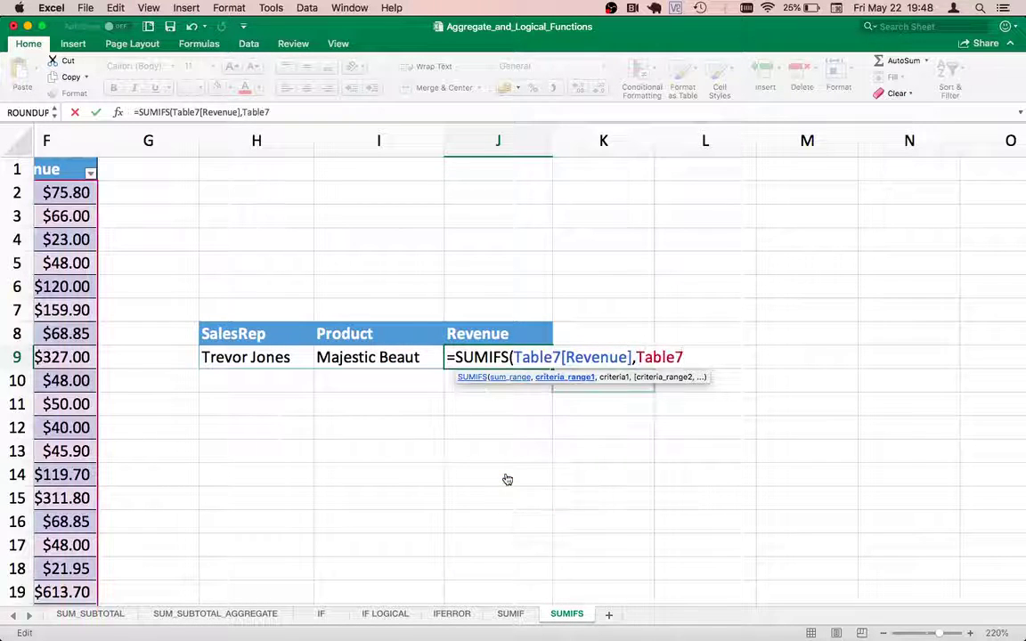
type("[S")
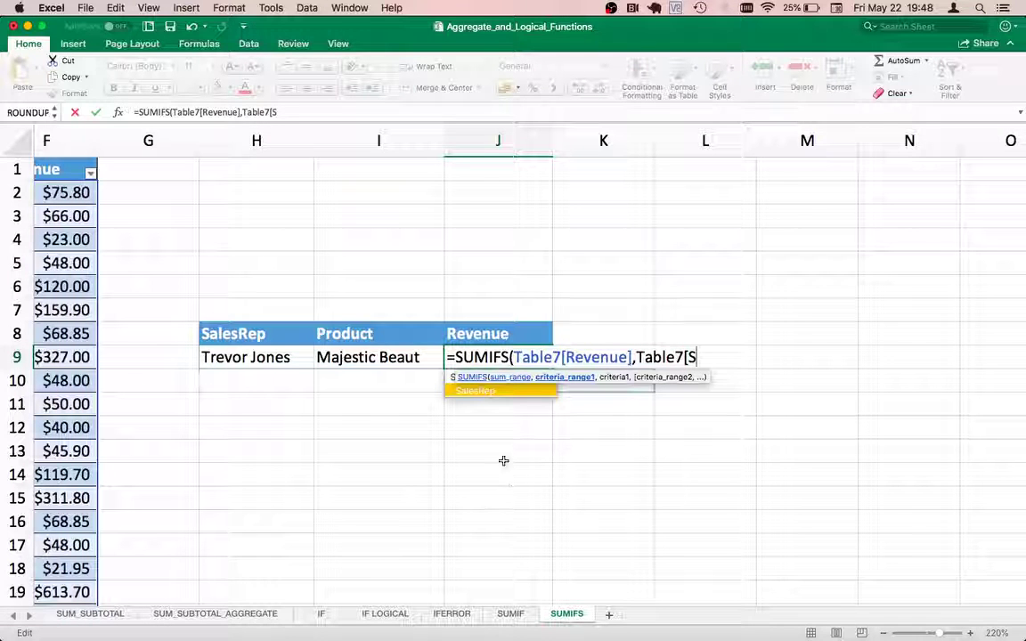
double_click(488, 392)
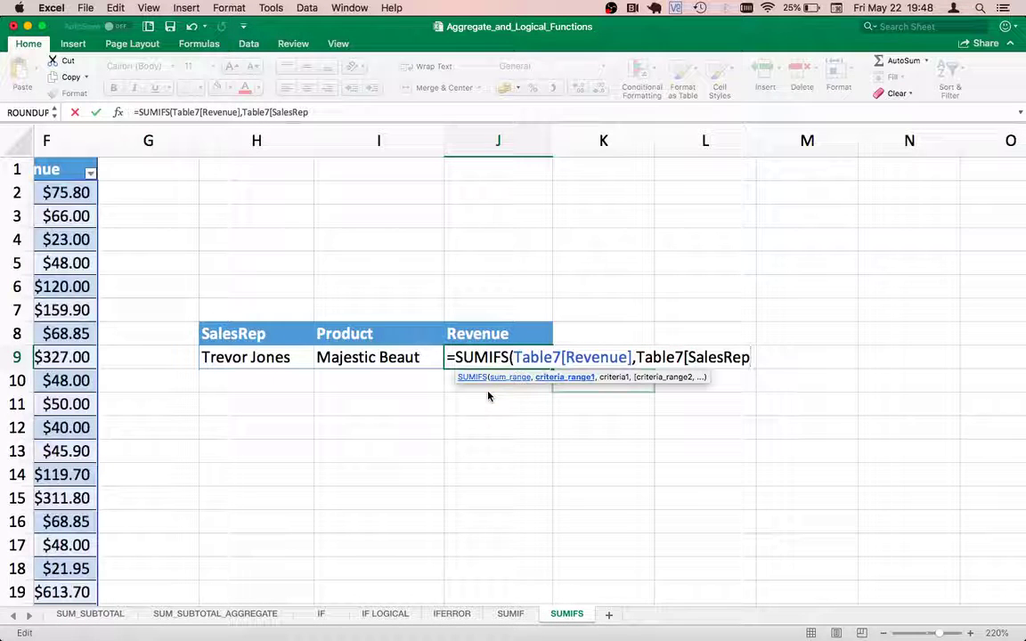
type("]")
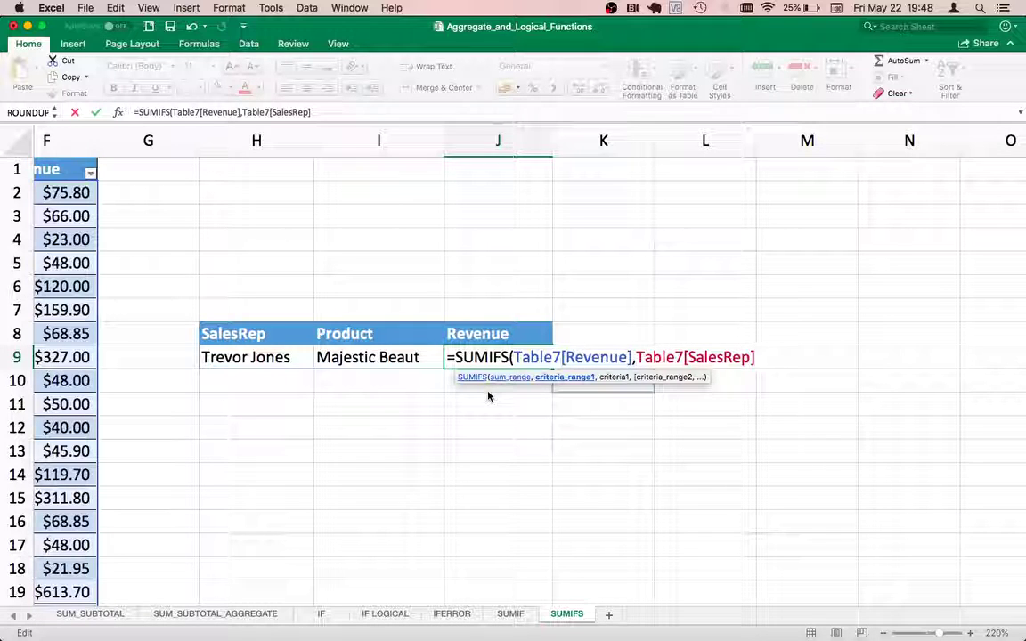
type(",")
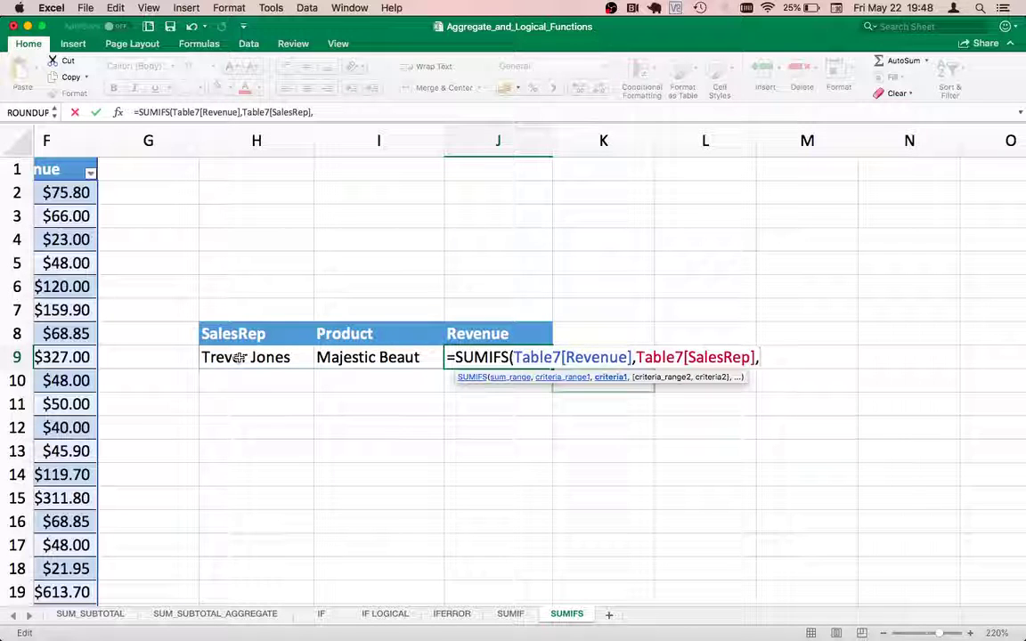
left_click(239, 357)
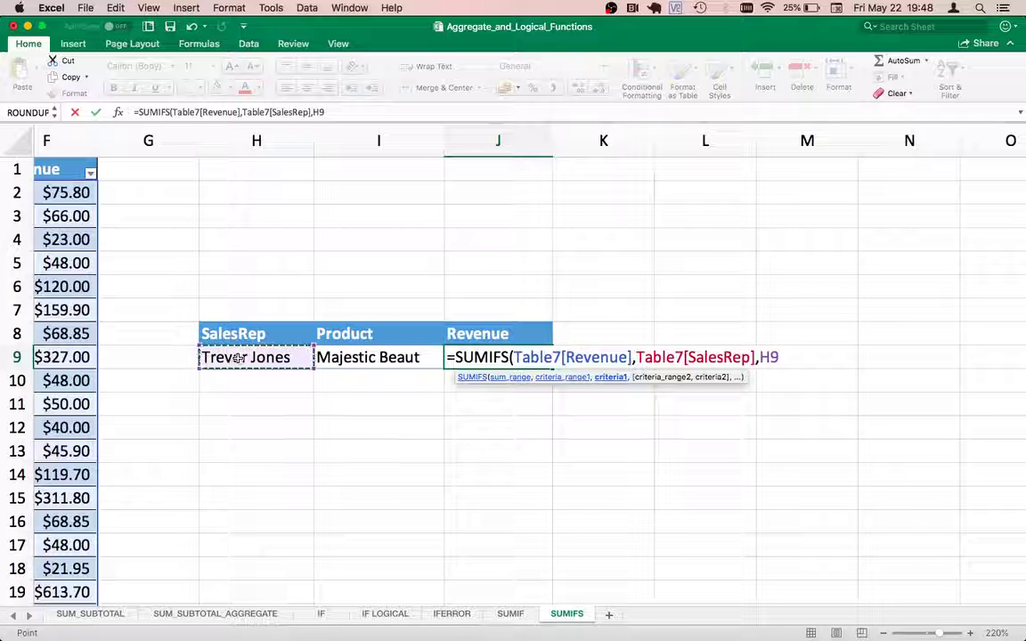
type(",")
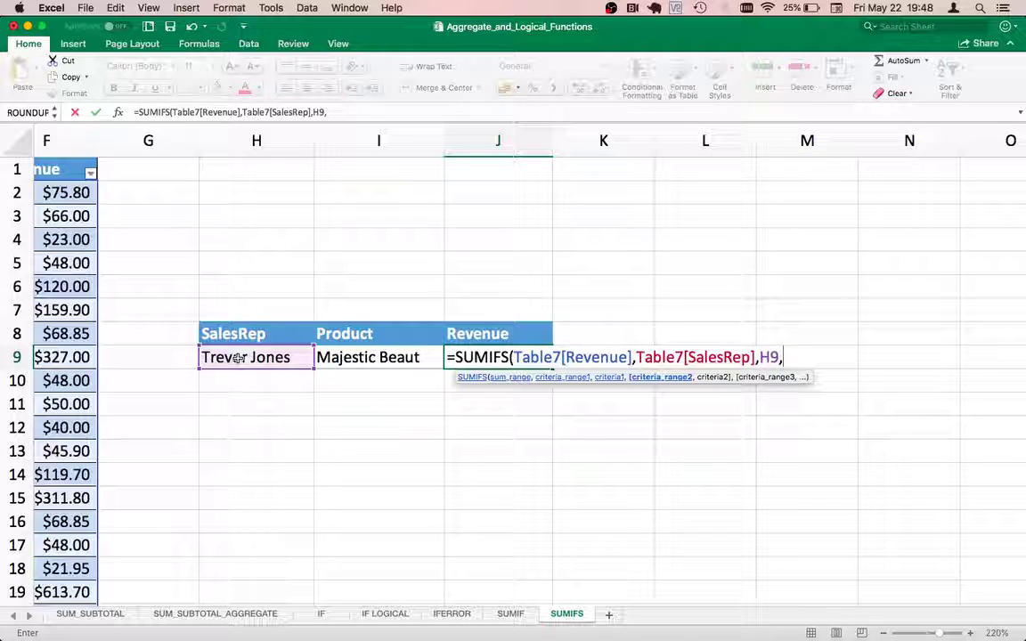
- Add Table7[Product] as the second criteria range of the SUMIFS formula, followed by a comma
type("TABL")
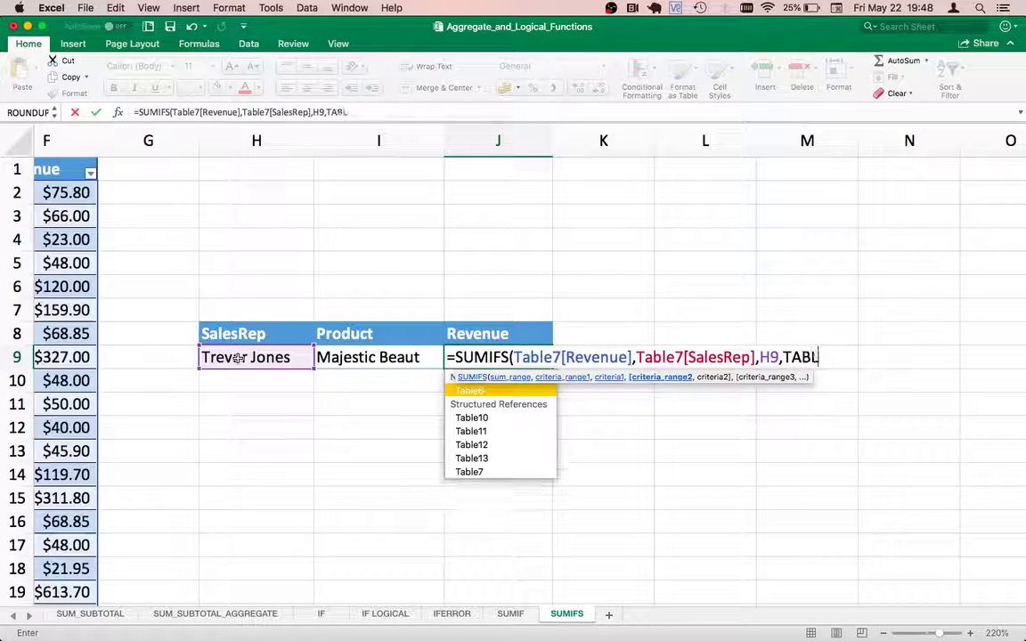
double_click(473, 473)
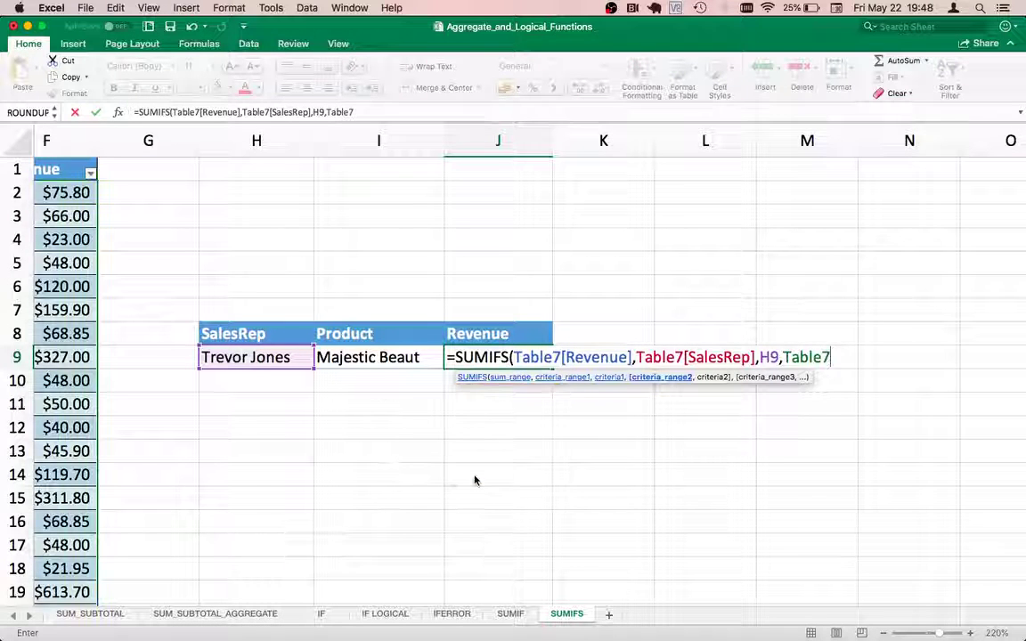
type("[")
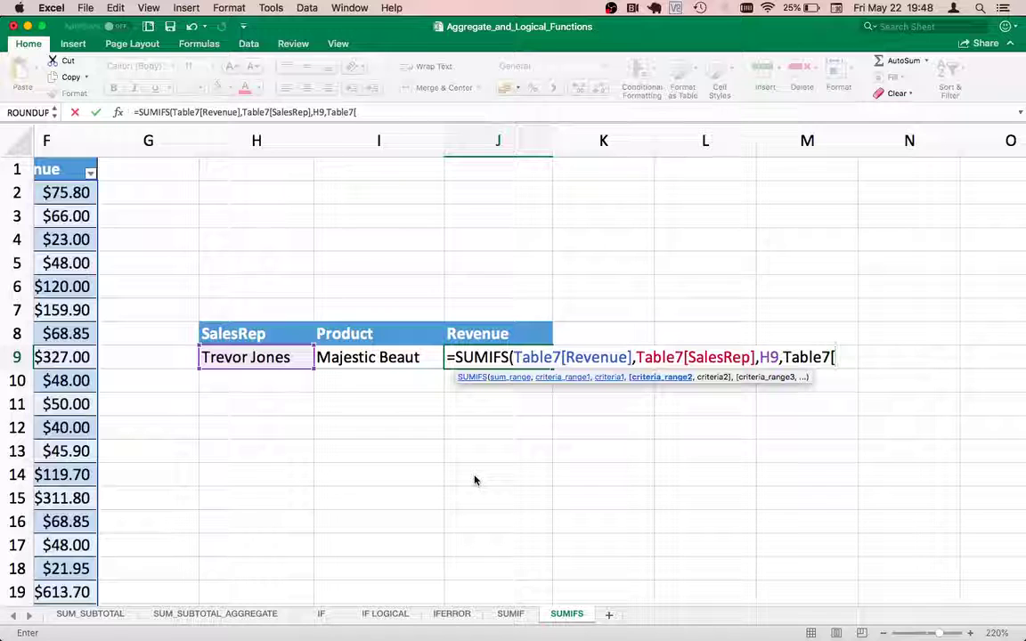
type("PRO")
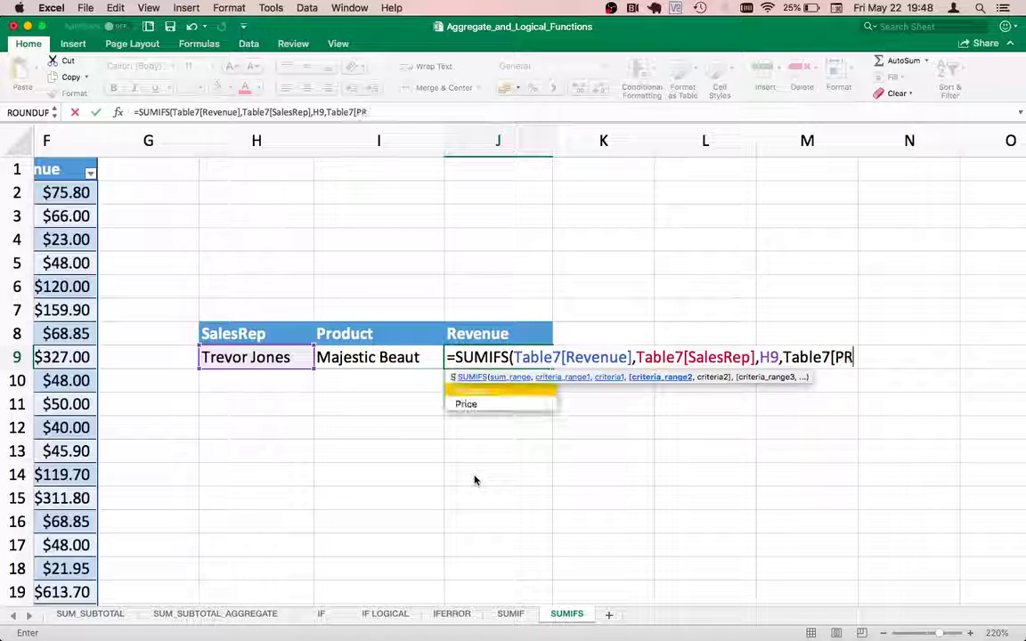
key("BackSpace")
key("BackSpace")
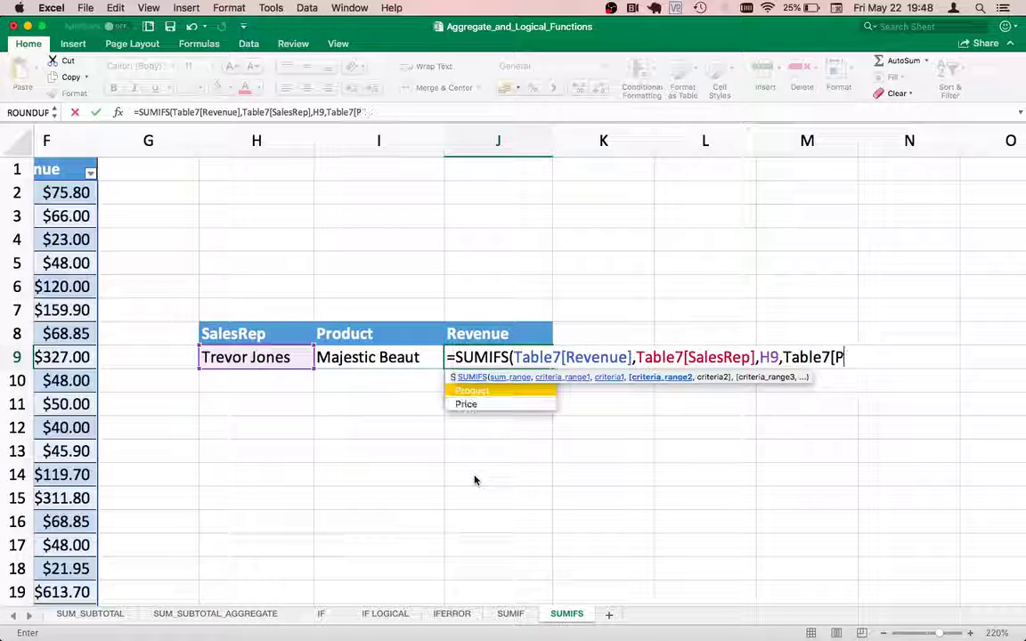
double_click(492, 391)
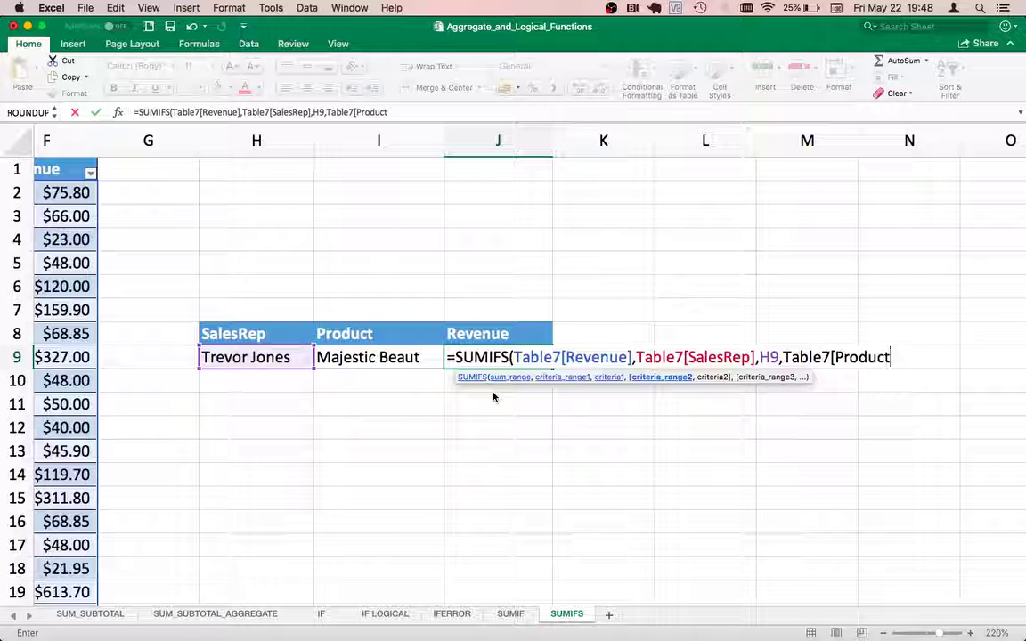
type("]")
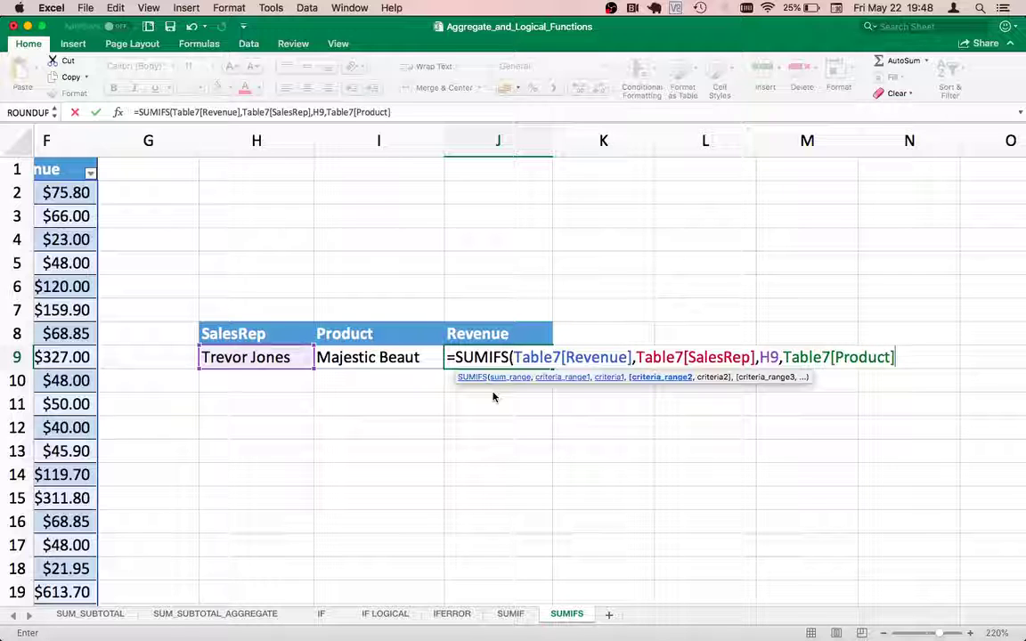
type(",")
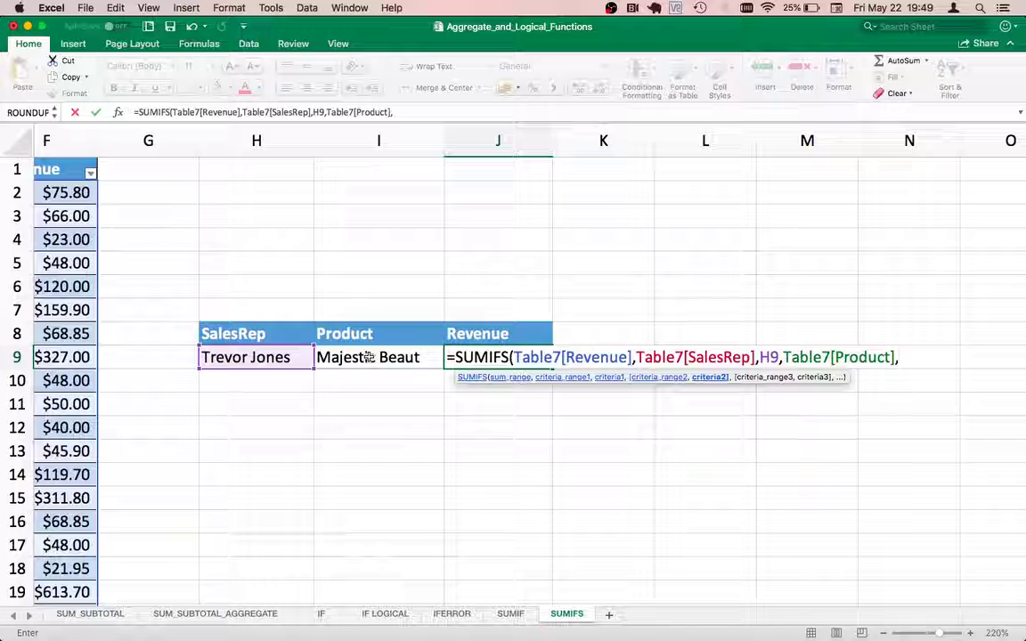
- Use cell I9 as the second criterion, close and enter the SUMIFS formula, and reselect J9
left_click(369, 357)
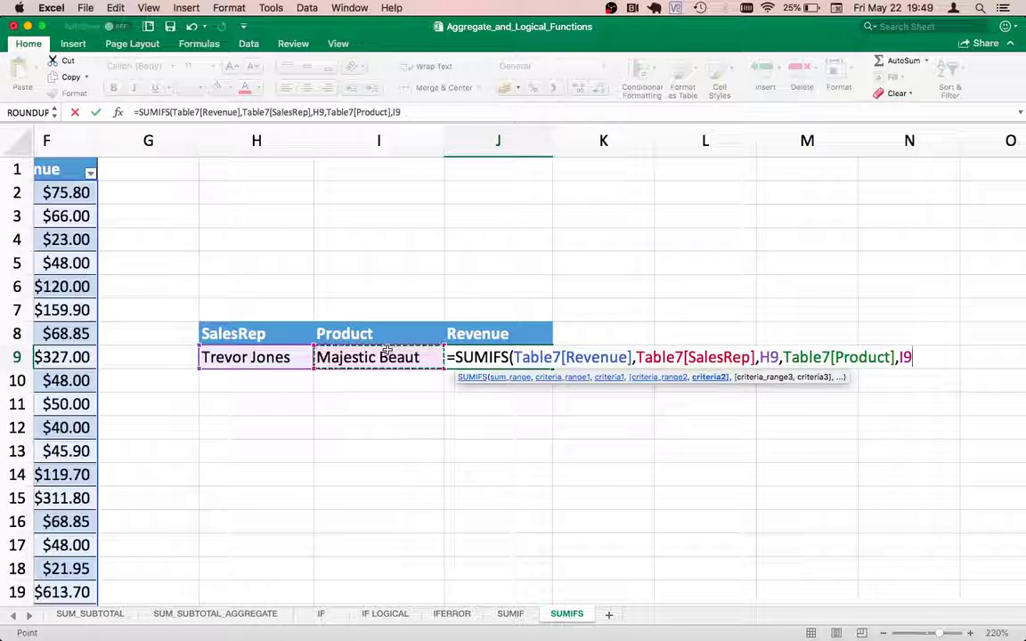
type(")")
key("Return")
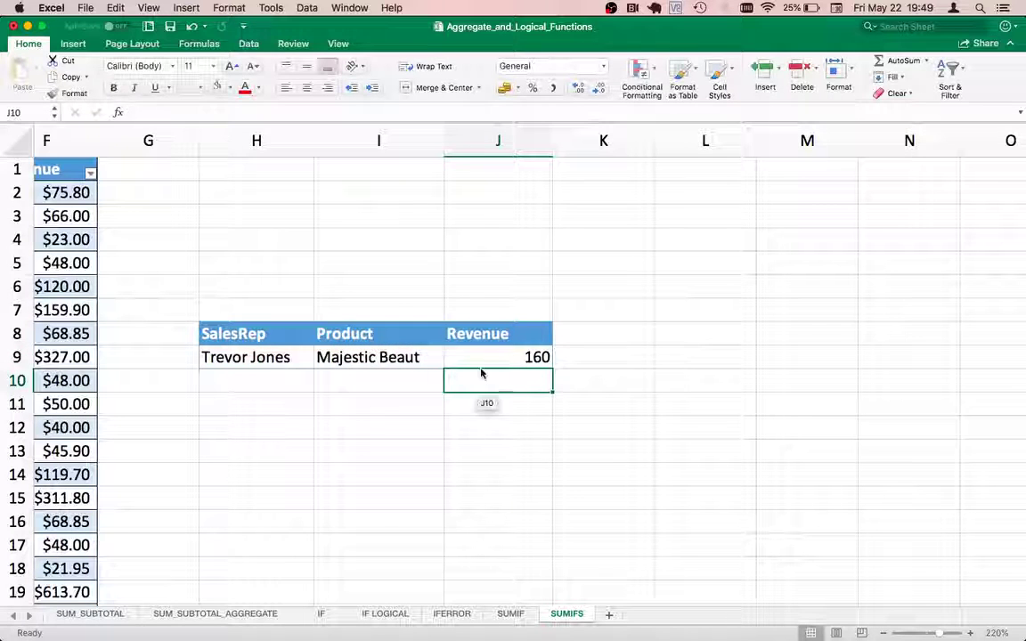
left_click(486, 351)
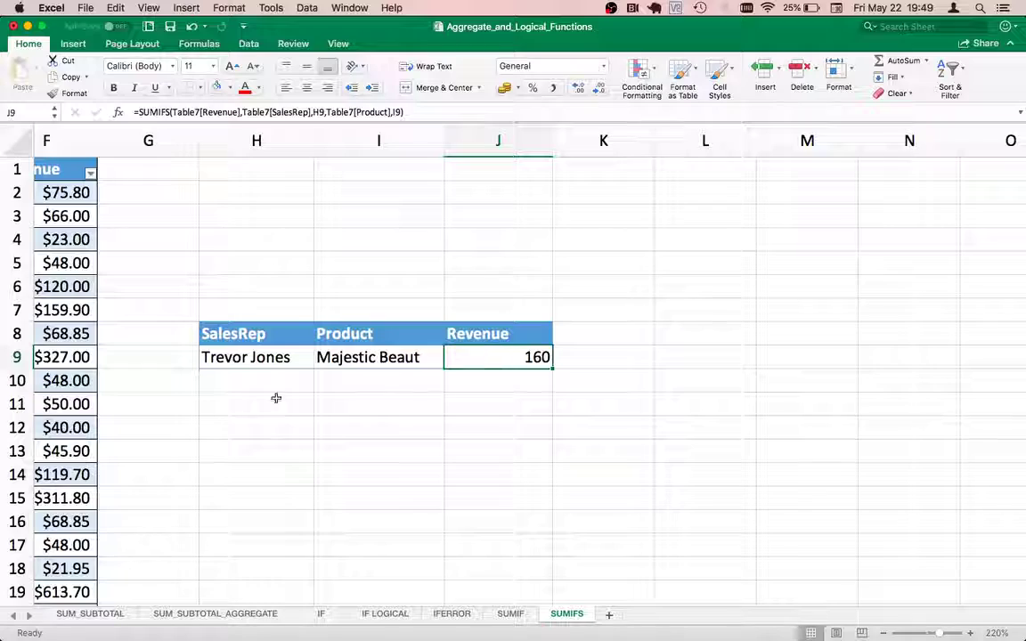
- Filter the table's SalesRep column to show only the sales rep named in H9
scroll(157, 452, "left", 10)
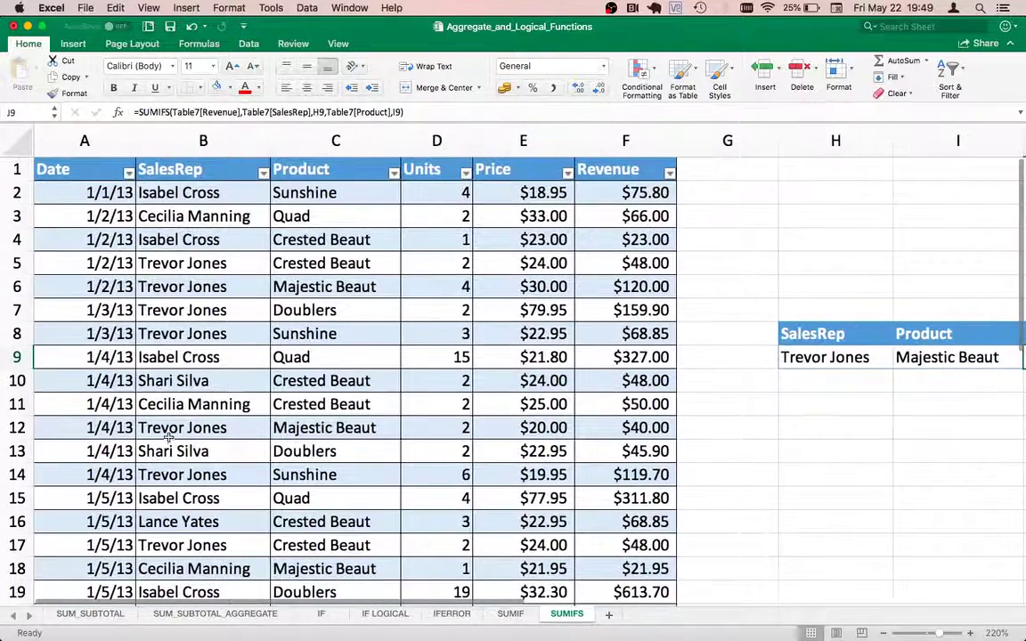
left_click(263, 172)
left_click(303, 243)
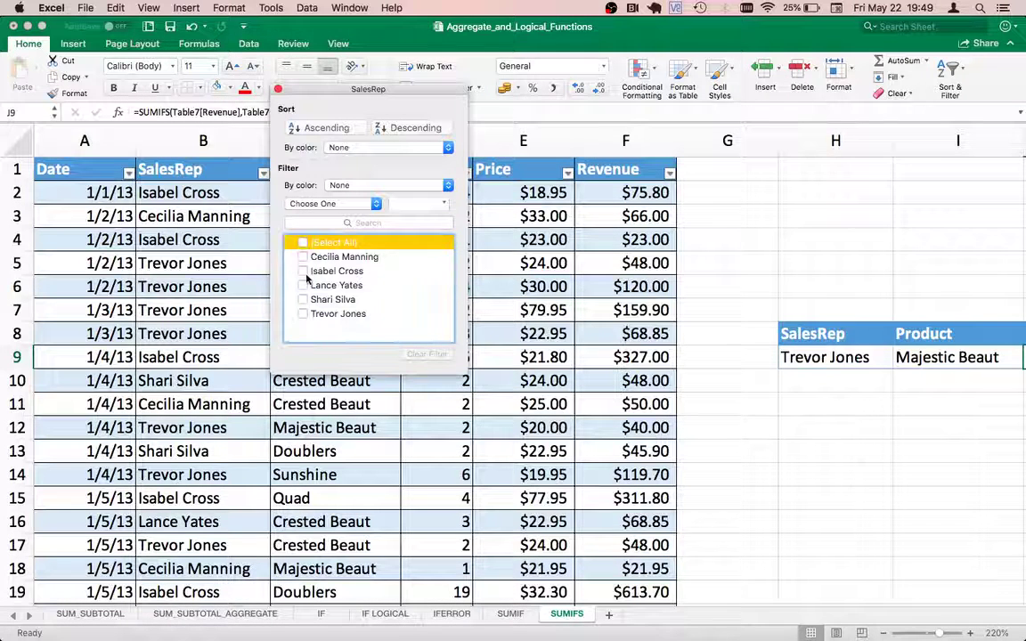
left_click(303, 315)
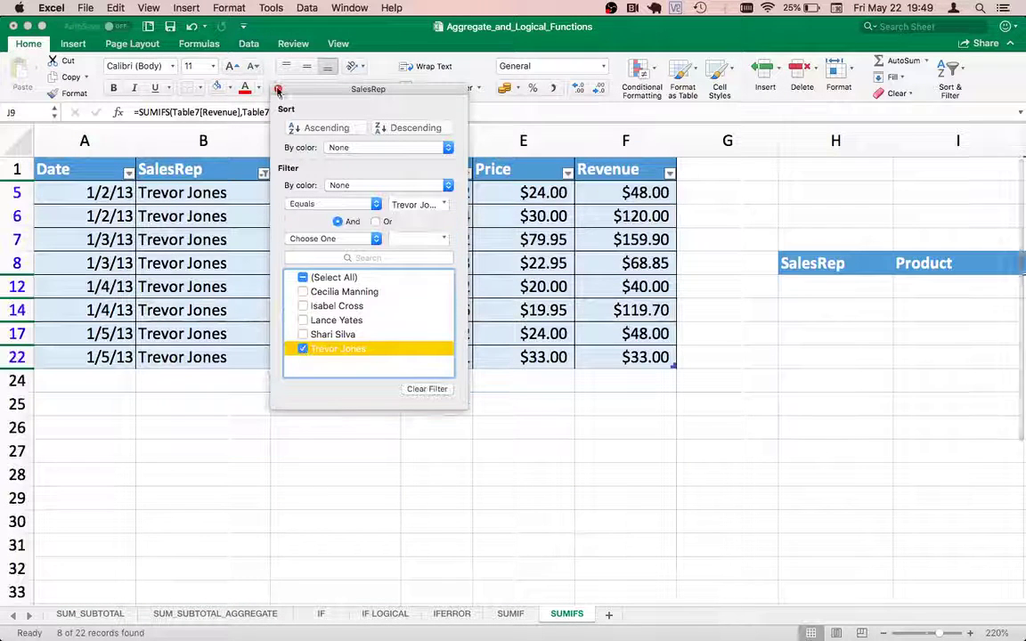
left_click(278, 90)
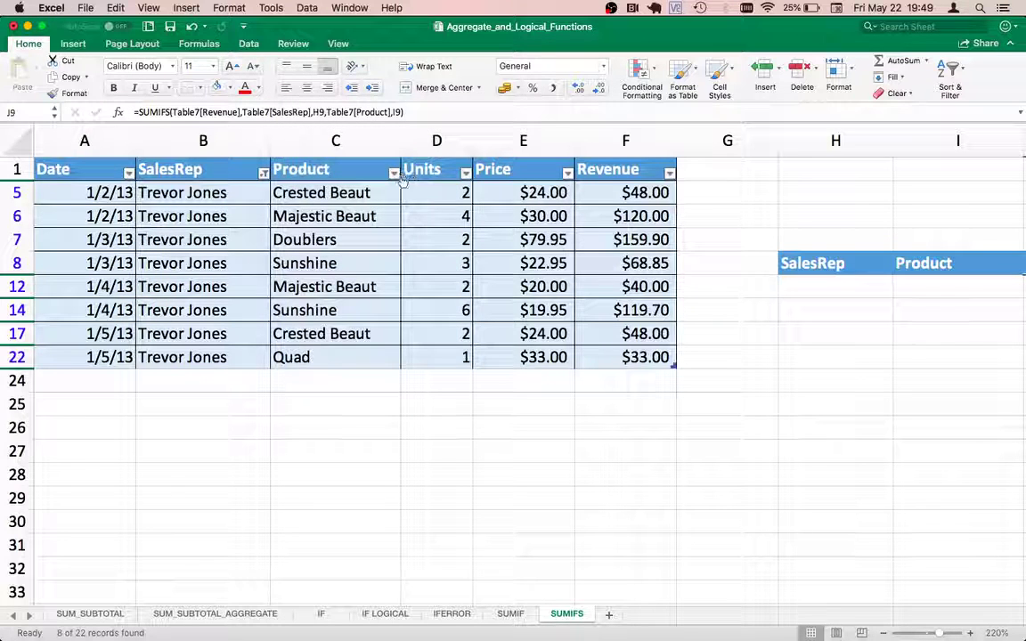
- Filter the Product column to Majestic Beaut and select the remaining Revenue cells to check their sum
left_click(394, 173)
left_click(433, 243)
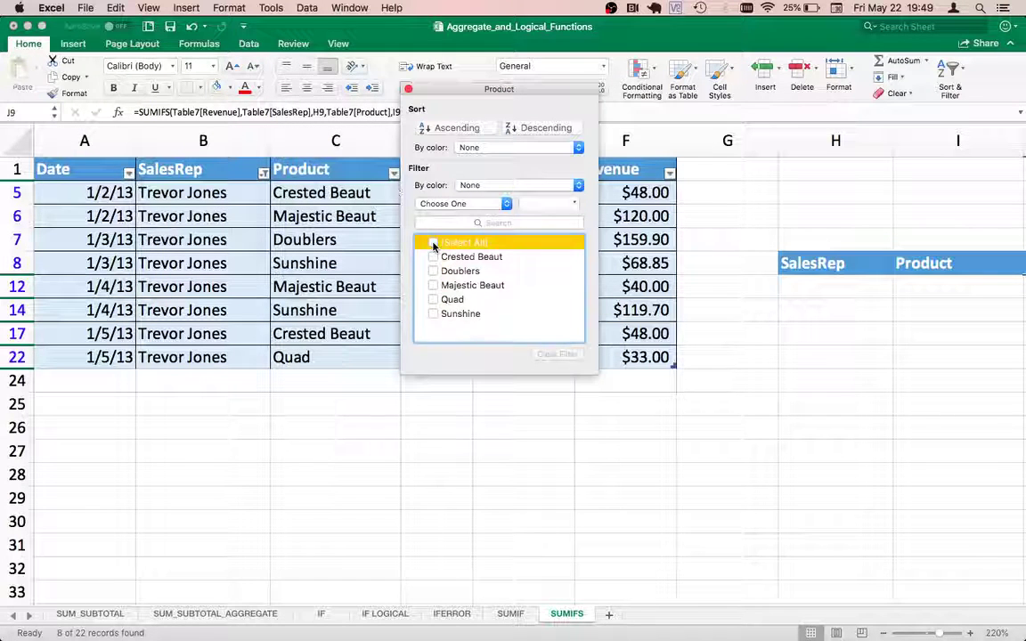
left_click(433, 285)
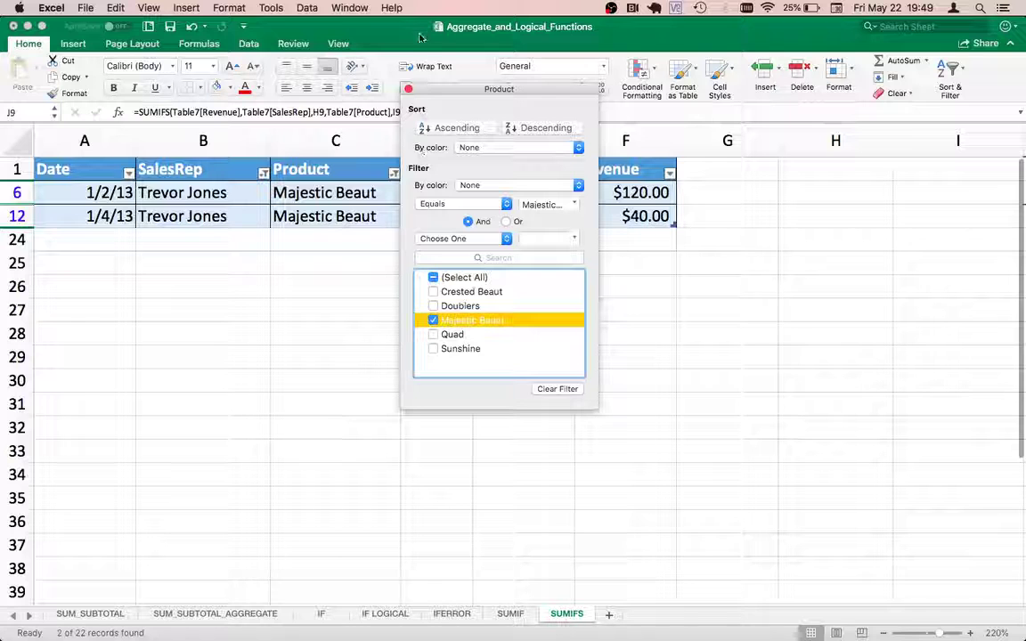
left_click(408, 89)
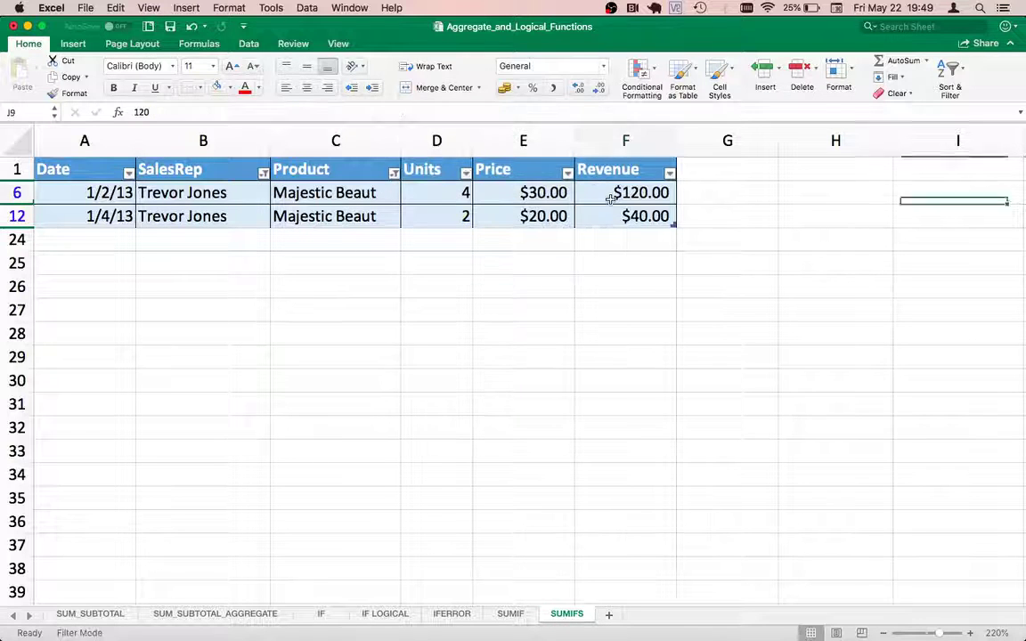
left_click_drag(611, 198, 611, 208)
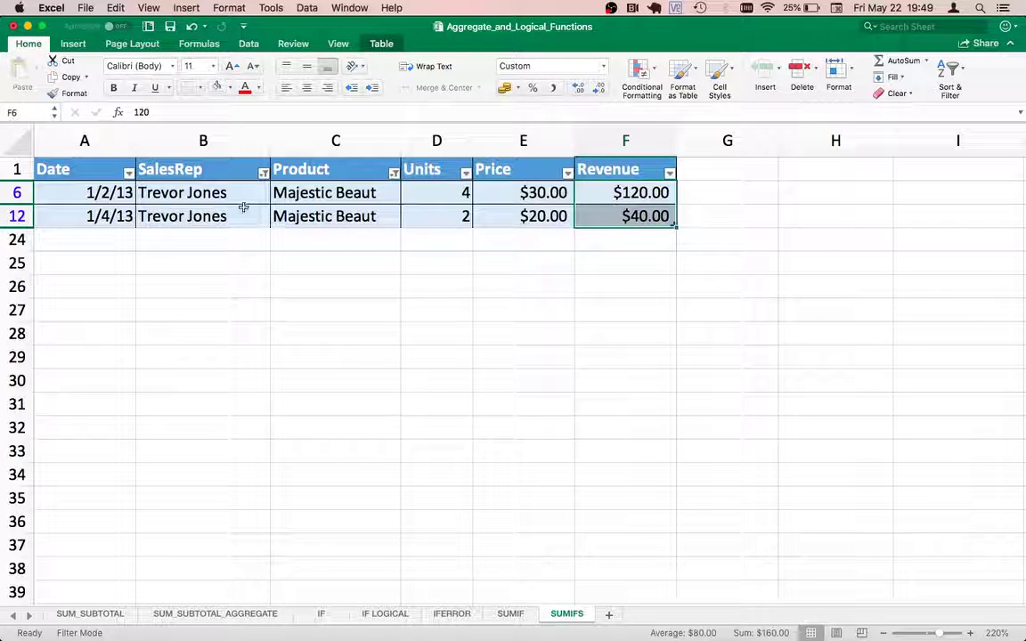
- Clear the filters on the SalesRep and Product columns to restore the full table
left_click(264, 173)
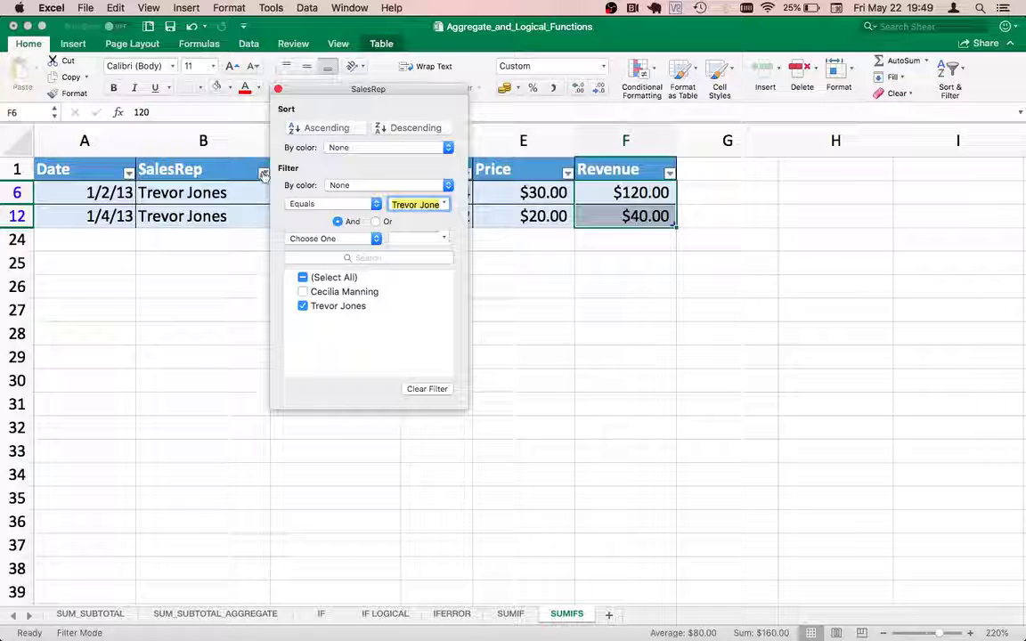
left_click(421, 389)
left_click(673, 179)
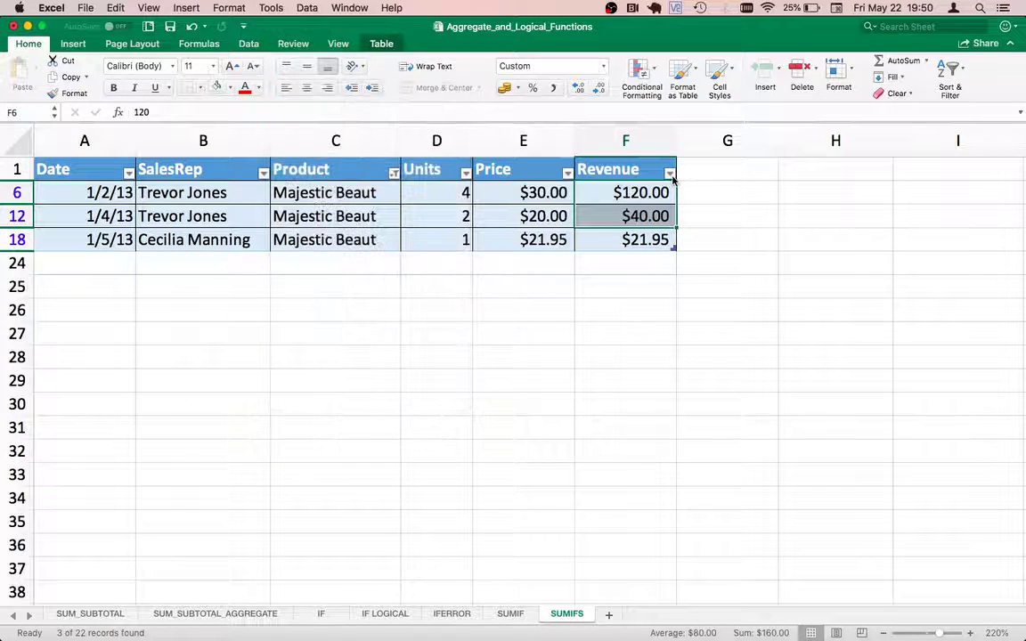
left_click(393, 174)
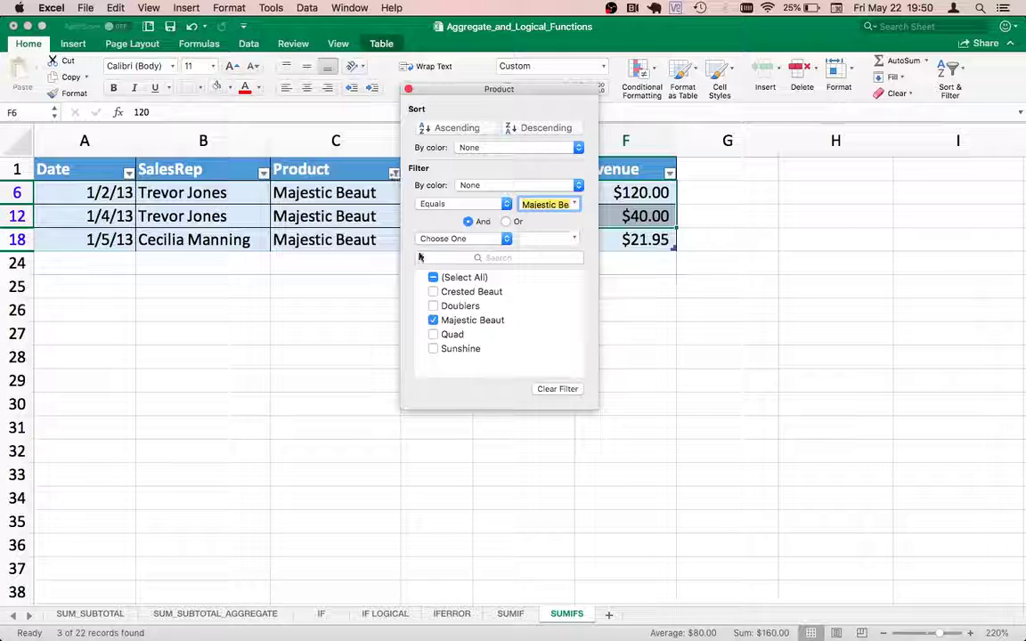
left_click(557, 389)
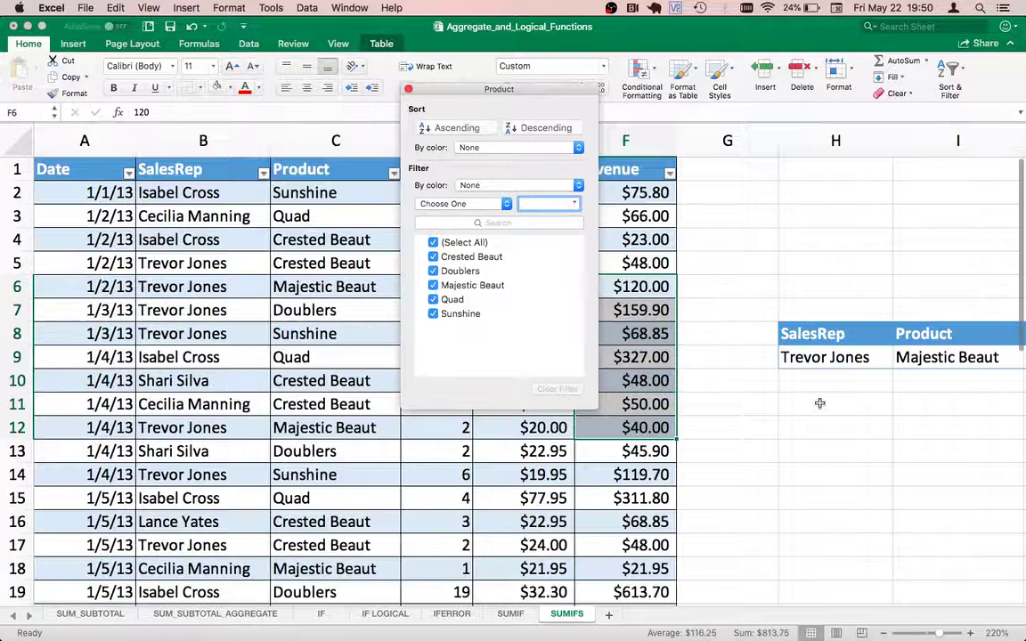
left_click(821, 410)
- Return to the summary block and open the SUMIFS formula in J9 to review its arguments
key("Right")
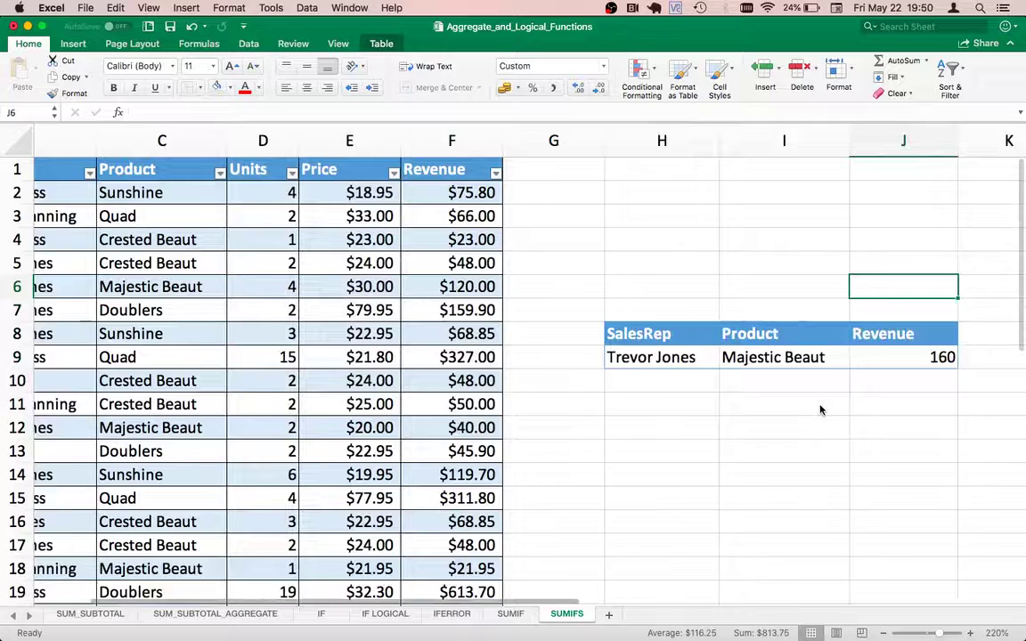
key("Down")
key("Down")
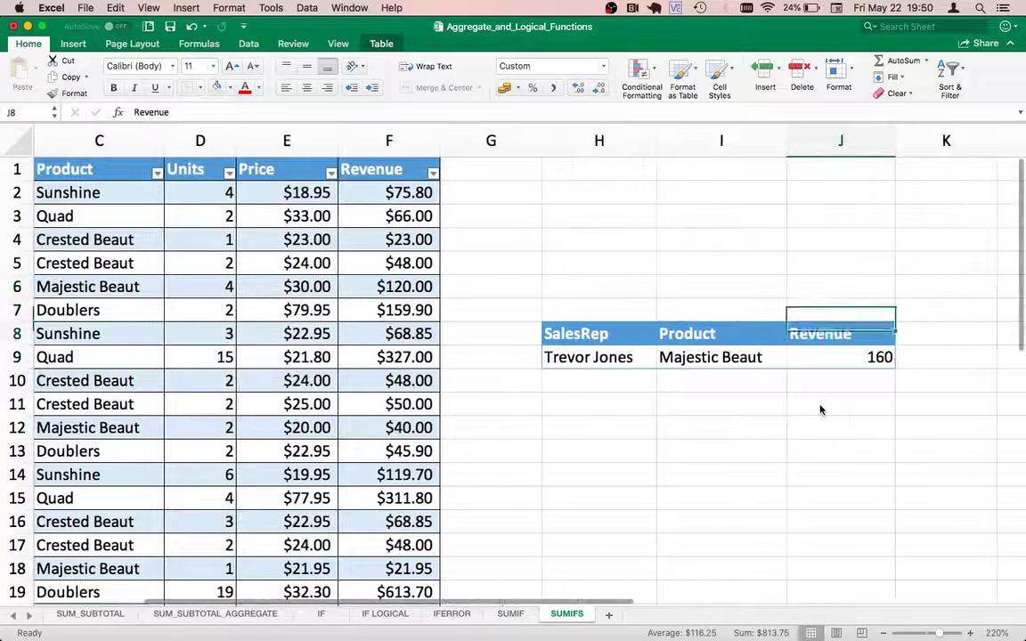
key("Down")
key("Left")
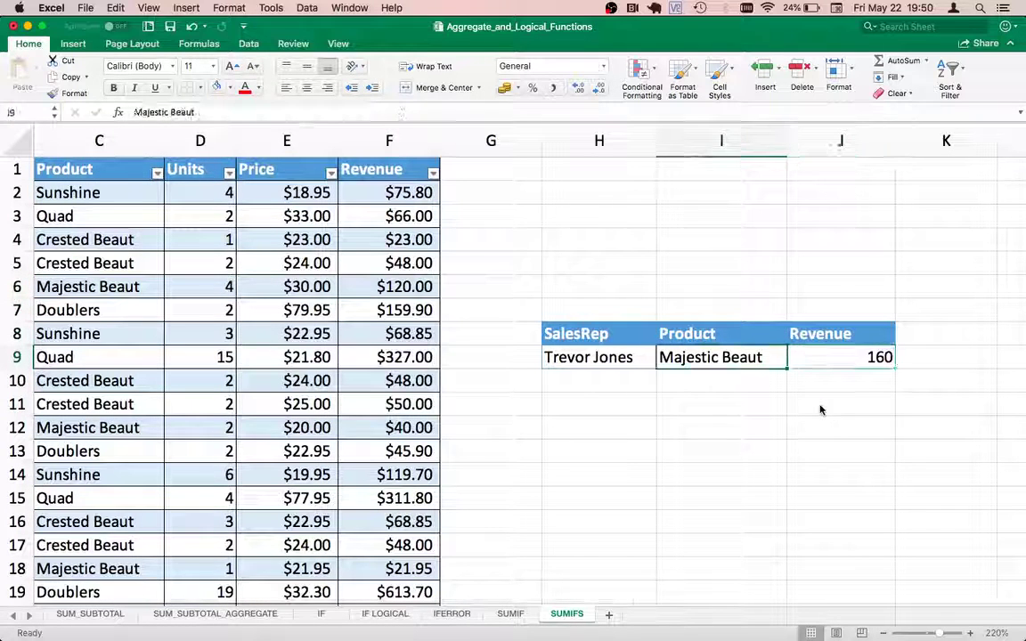
scroll(896, 384, "right", 3)
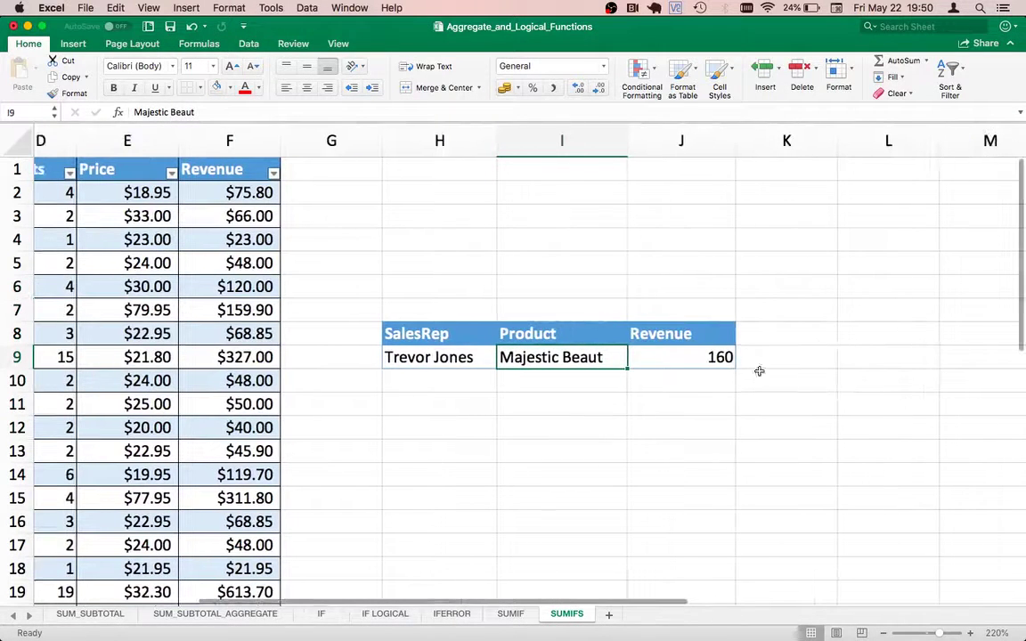
left_click(710, 361)
double_click(710, 360)
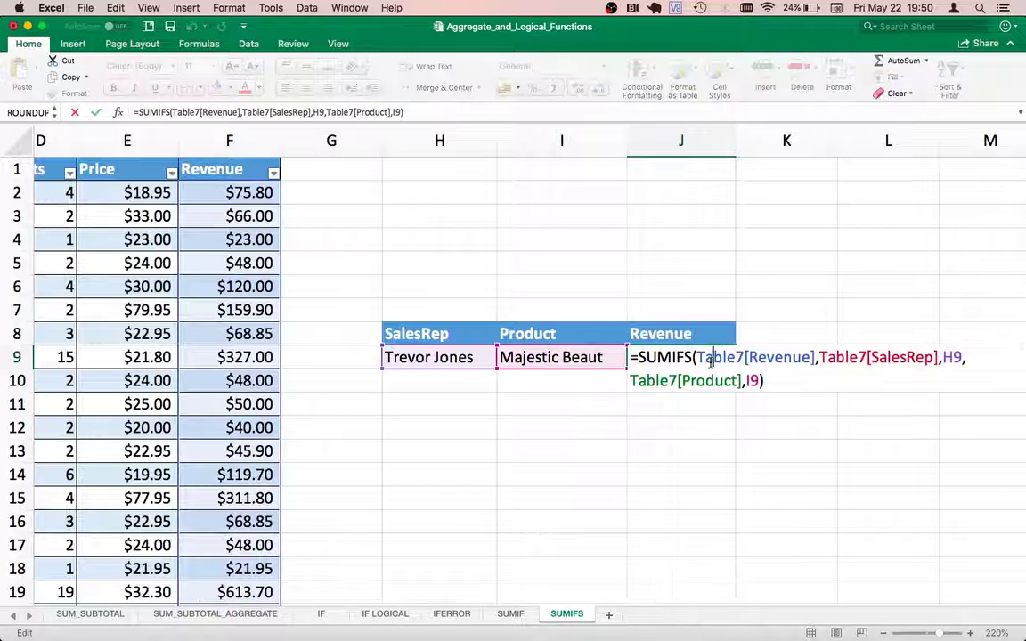